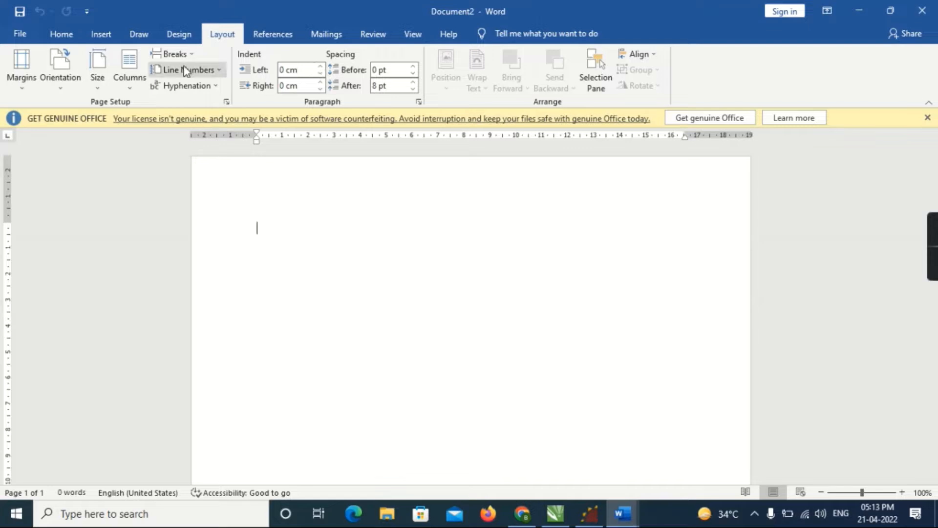
# Set the top, bottom, left and right page margins to 0 for the whole document, ignoring the printable-area warning.
pyautogui.click(97, 74)
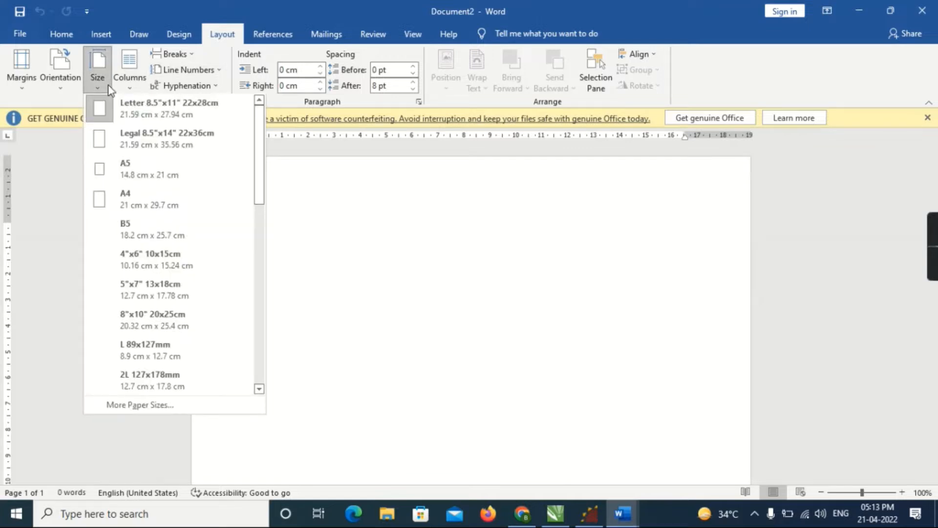
pyautogui.click(167, 407)
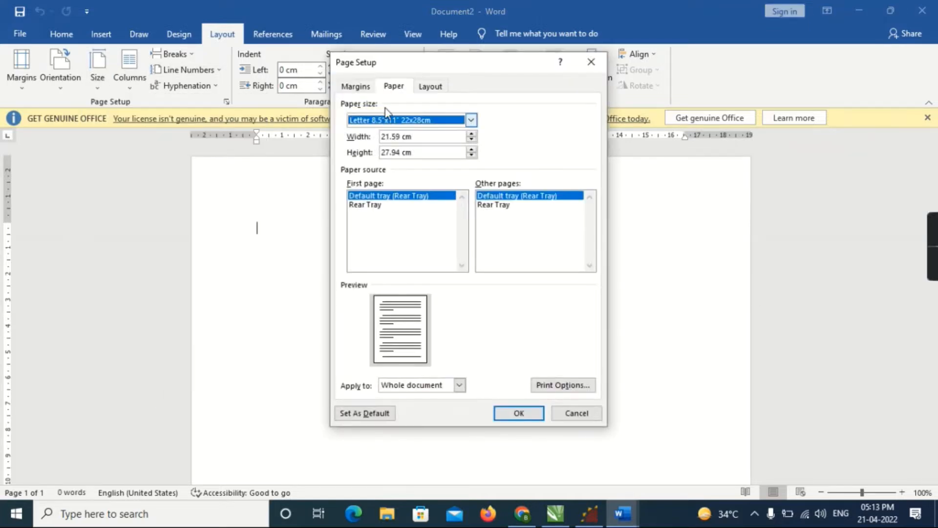
pyautogui.hotkey('ctrl', 'shift', 'Tab')
pyautogui.press('Tab')
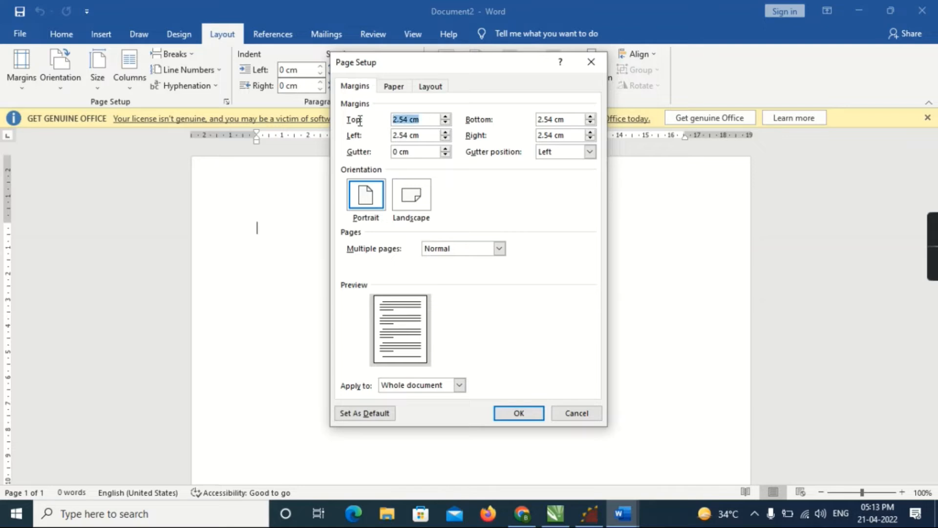
pyautogui.write('0')
pyautogui.press('Tab')
pyautogui.write('0')
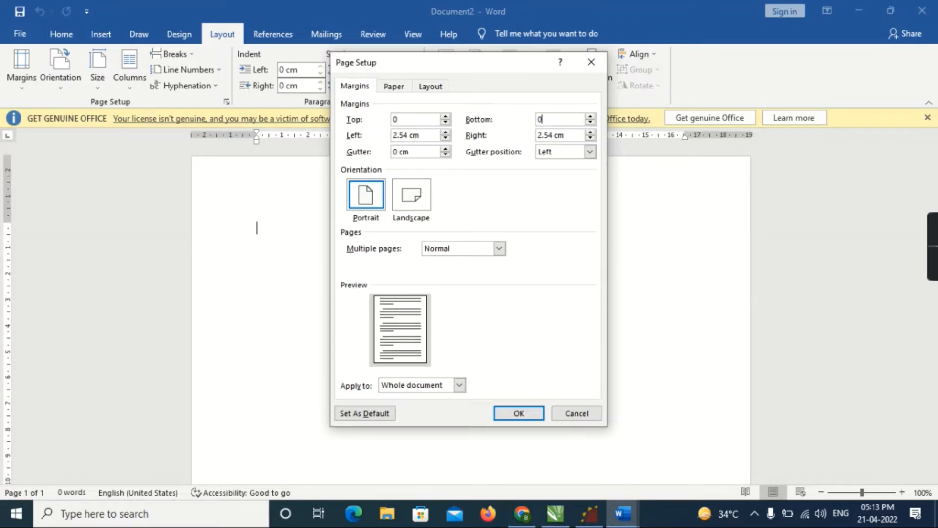
pyautogui.press('Tab')
pyautogui.write('0')
pyautogui.press('Tab')
pyautogui.write('0')
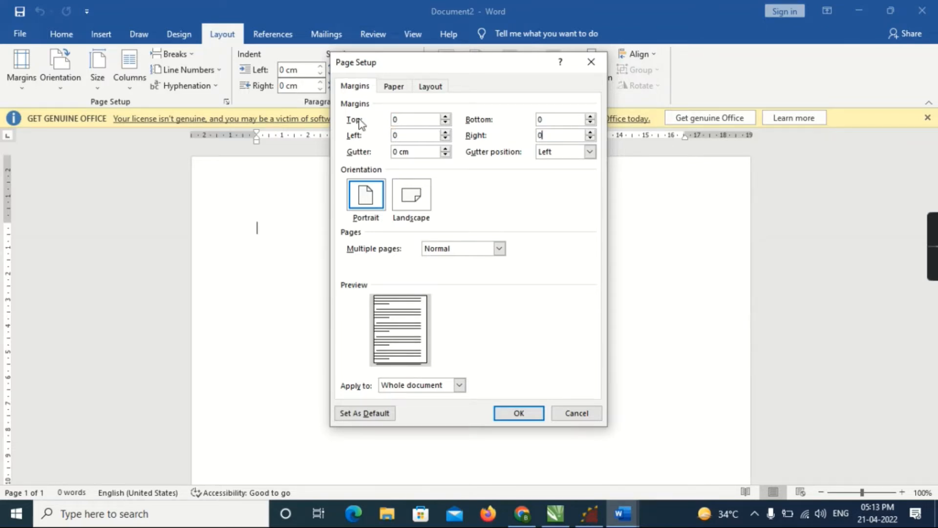
pyautogui.click(519, 412)
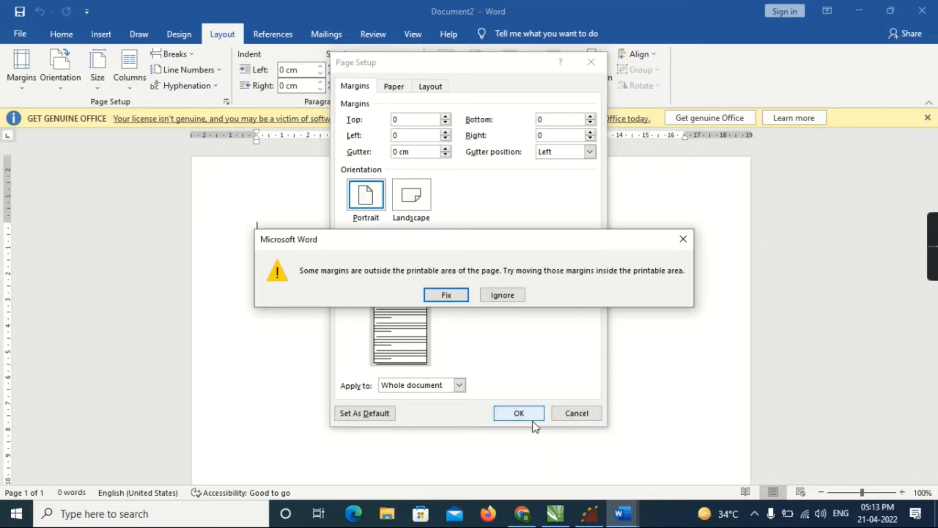
pyautogui.click(518, 295)
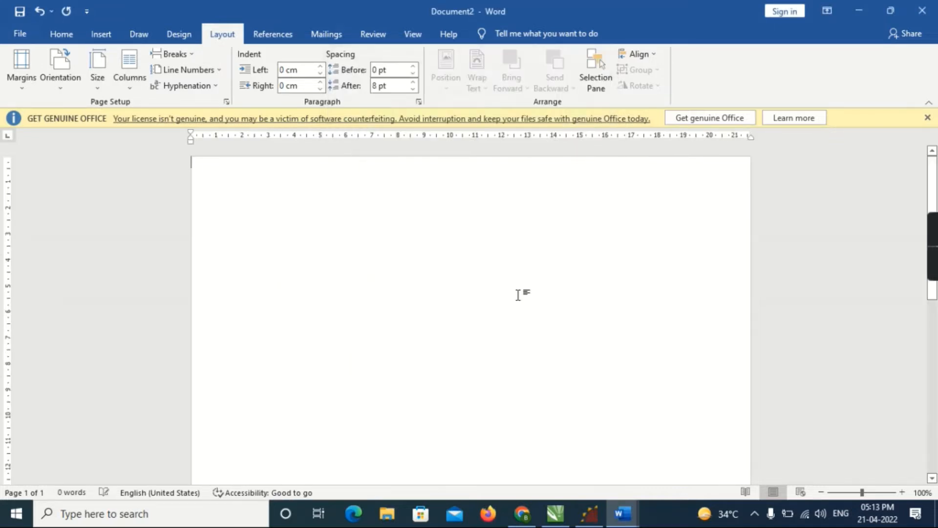
# Insert a table with one column and eight rows at the start of the page.
pyautogui.moveTo(929, 261)
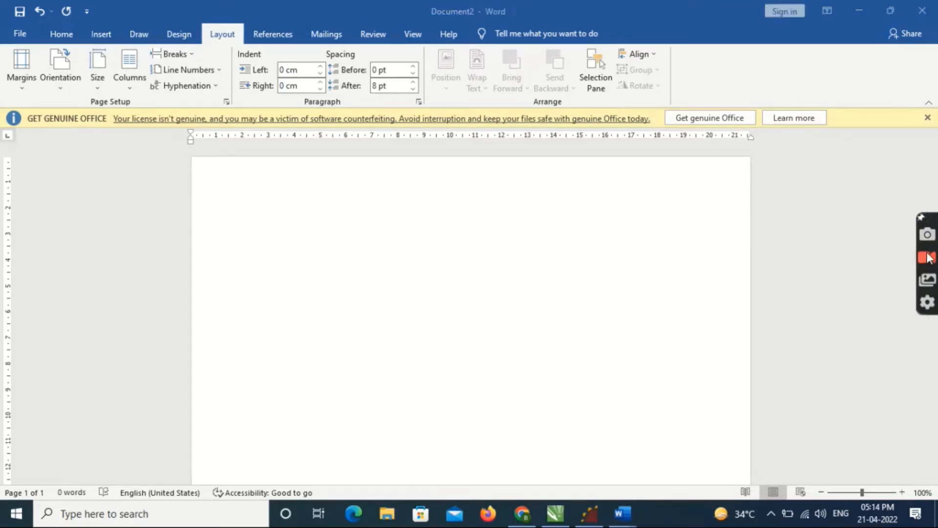
pyautogui.click(103, 37)
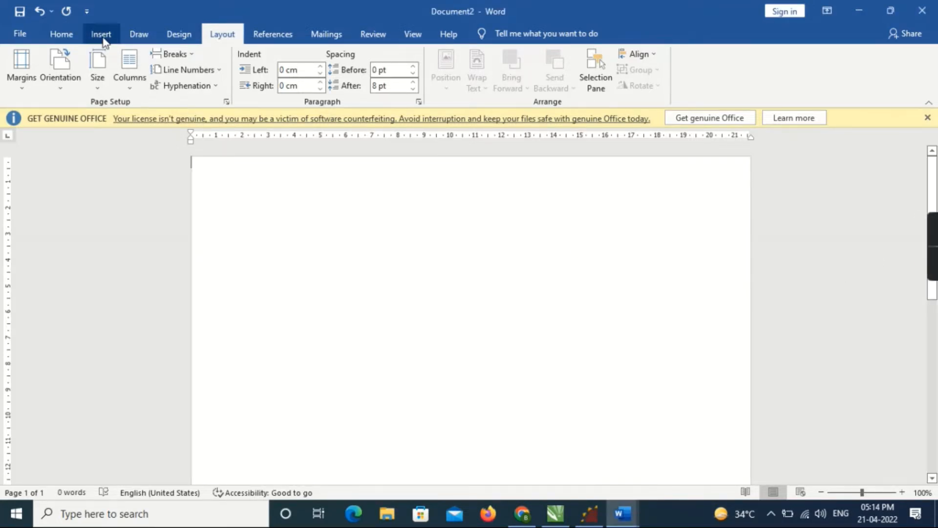
pyautogui.click(100, 34)
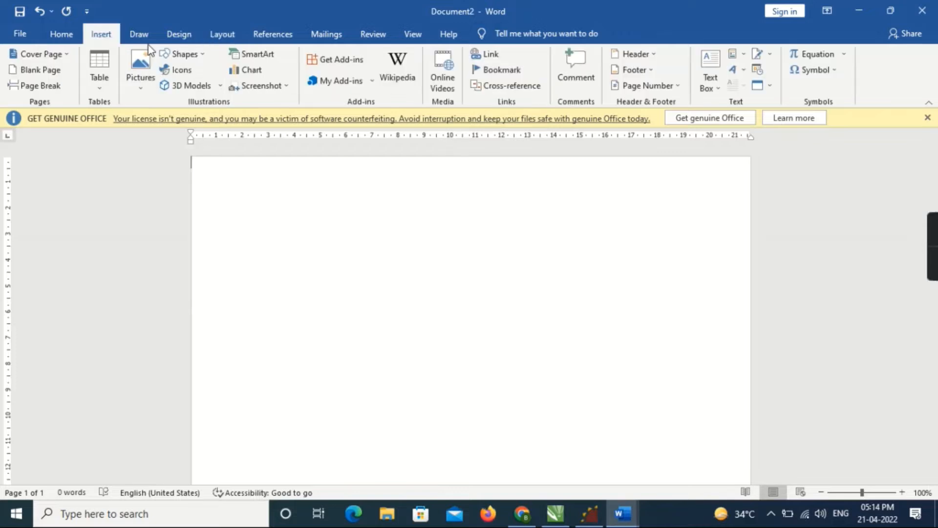
pyautogui.click(99, 74)
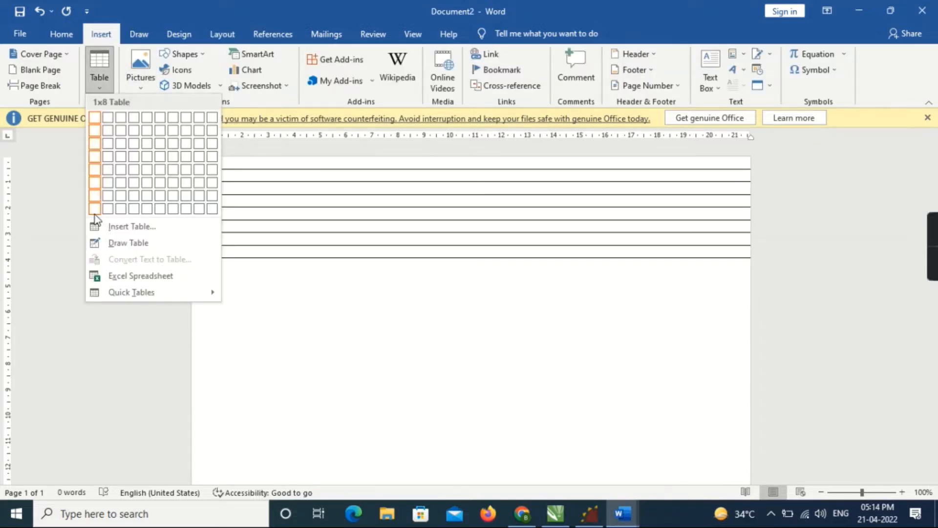
pyautogui.click(95, 215)
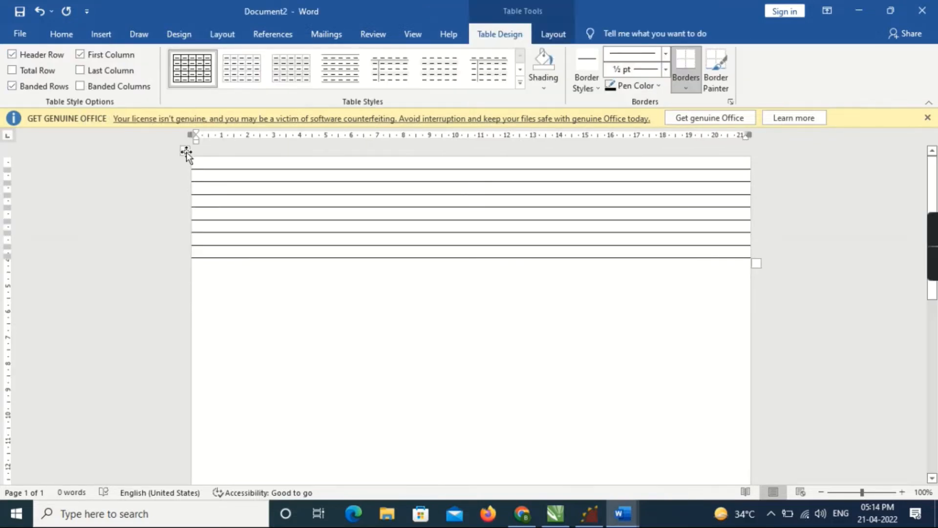
# Set the height of all table rows to 0.6 cm.
pyautogui.click(186, 152)
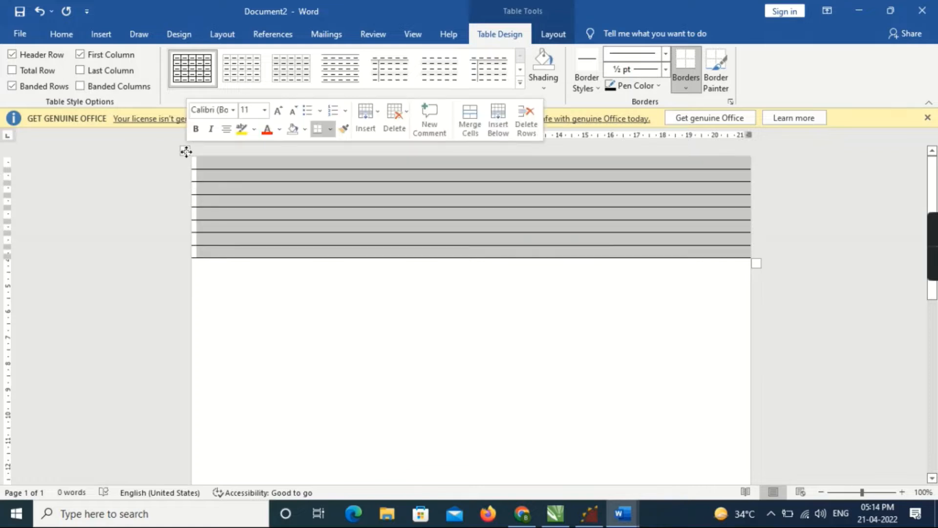
pyautogui.click(537, 38)
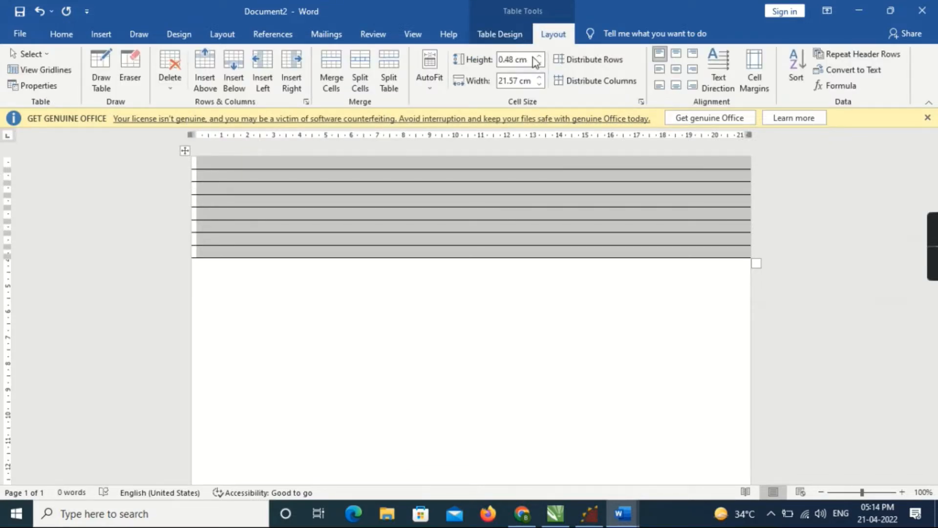
pyautogui.click(535, 61)
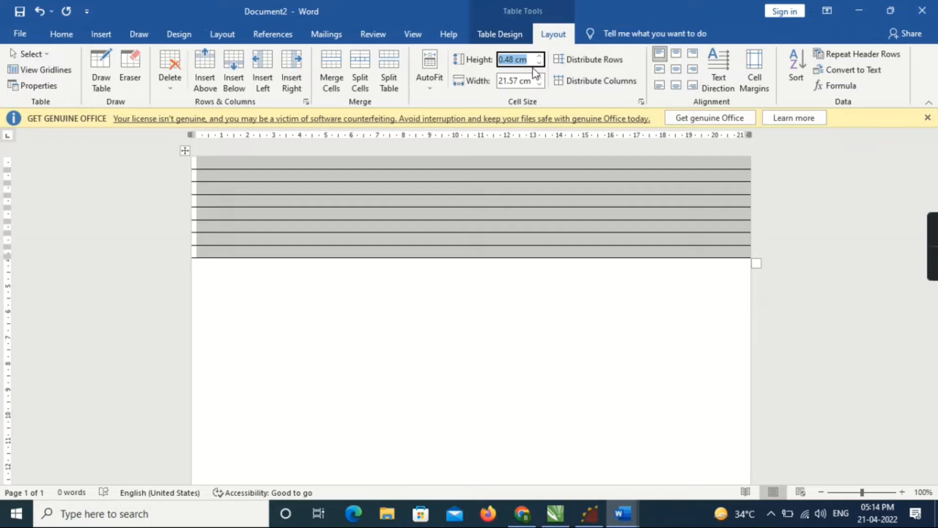
pyautogui.write('0.60 CM')
pyautogui.press('Return')
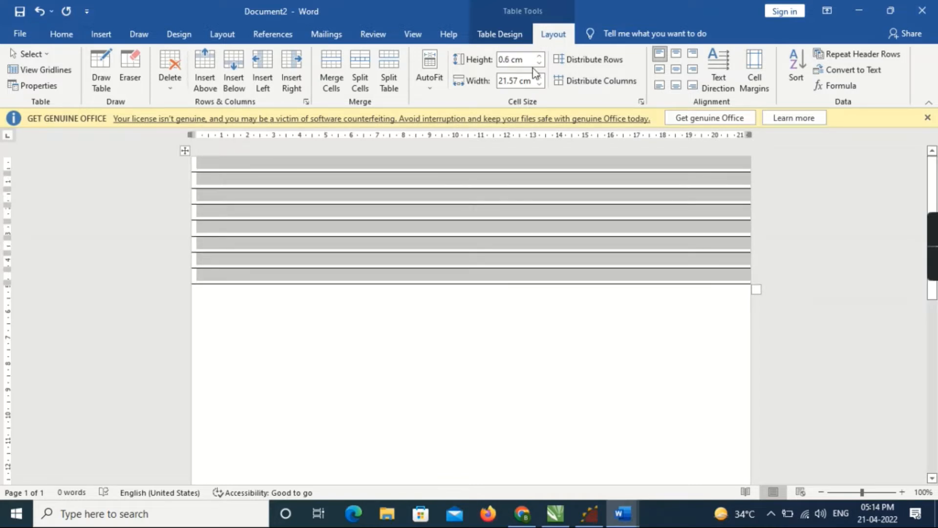
pyautogui.click(528, 175)
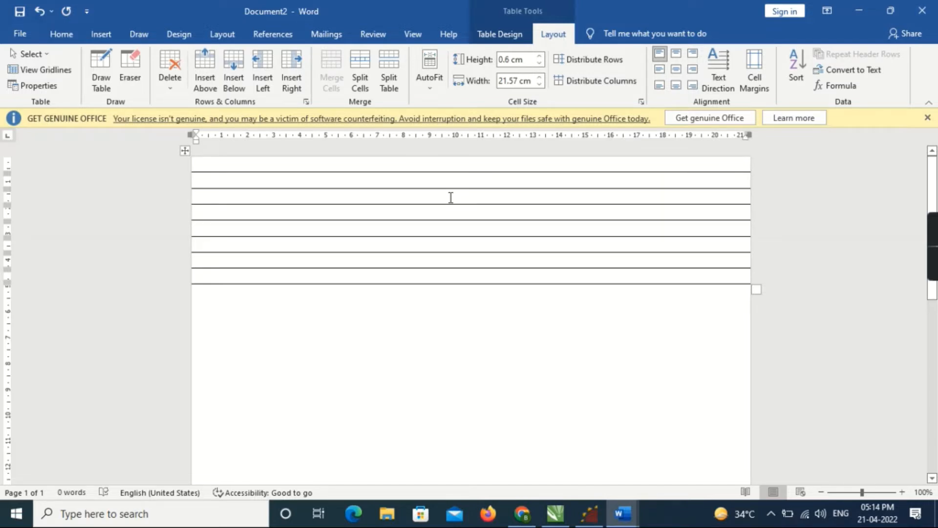
# Set the height of all table rows to 0.7 cm.
pyautogui.click(183, 150)
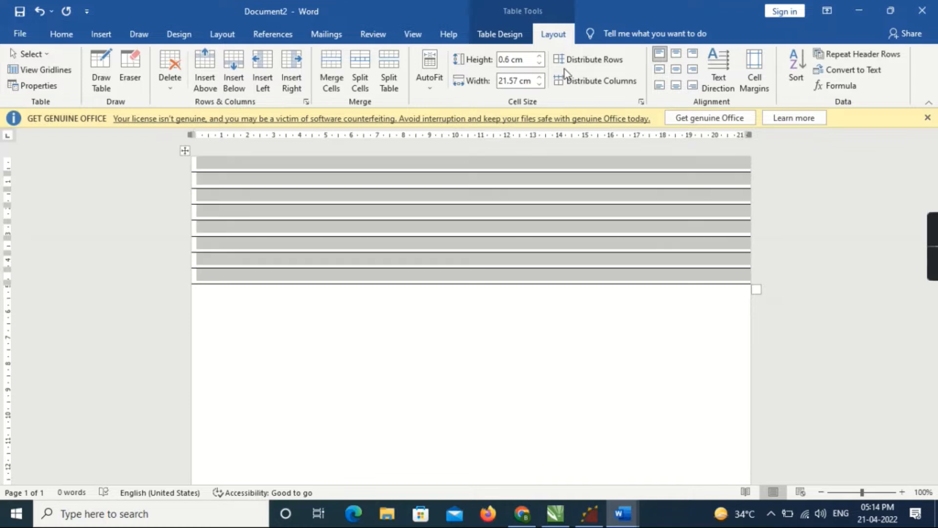
pyautogui.click(507, 61)
pyautogui.click(512, 58)
pyautogui.press('BackSpace')
pyautogui.write('7')
pyautogui.press('Return')
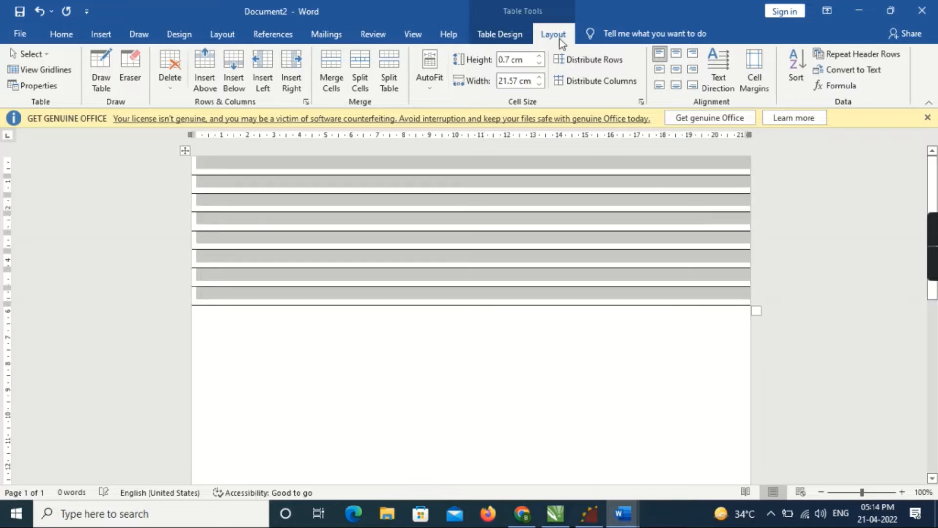
pyautogui.click(501, 274)
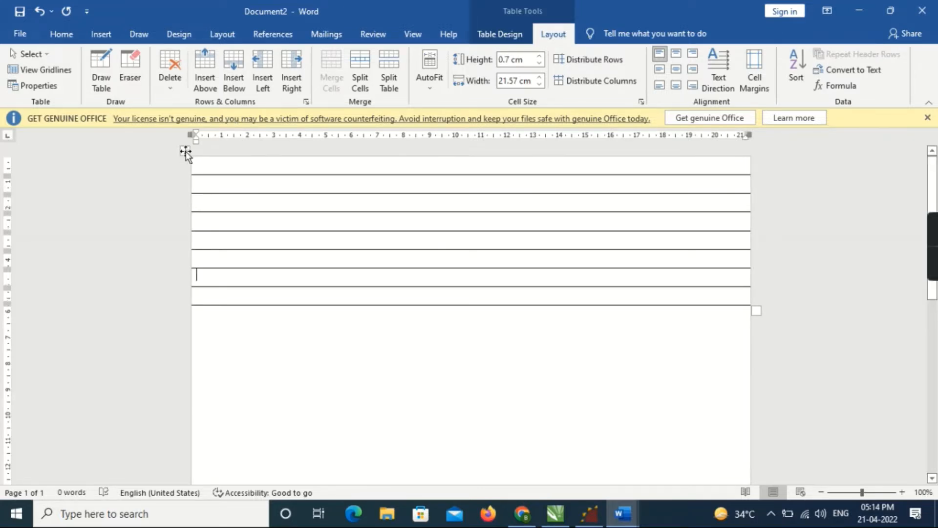
# Move the whole table down the page, leaving a blank header area about 3.6 cm high above it.
pyautogui.moveTo(184, 151); pyautogui.dragTo(182, 245)
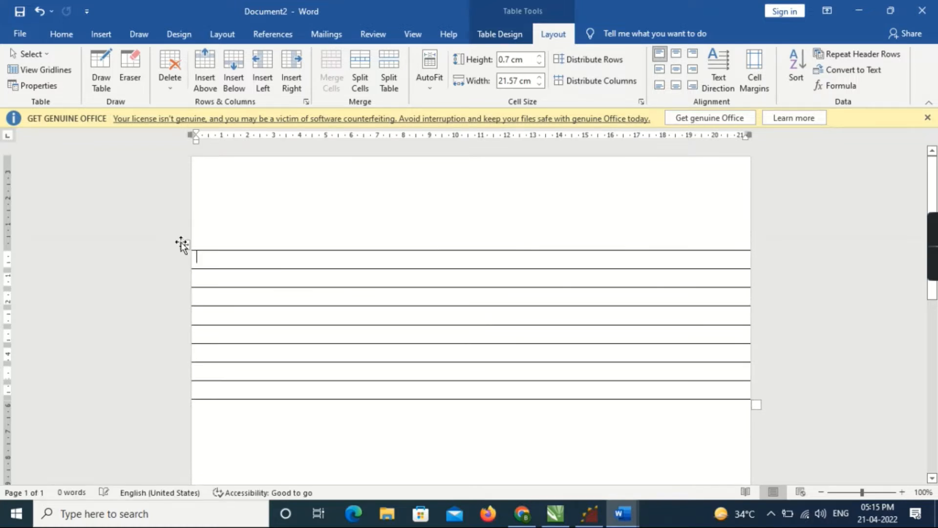
pyautogui.scroll(-2, 262, 223)
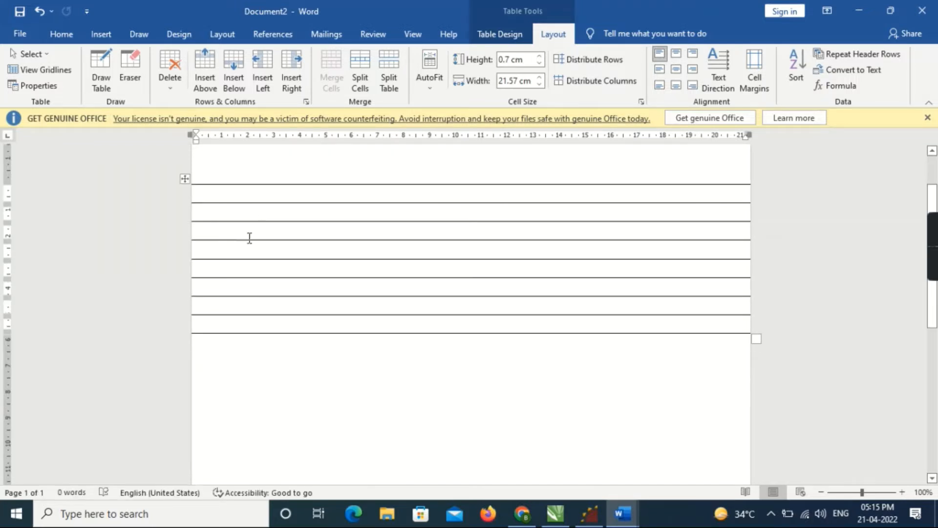
pyautogui.scroll(2, 249, 238)
# Append new rows to the end of the table until the ruled lines fill the page down to its lower edge.
pyautogui.scroll(-6, 249, 238)
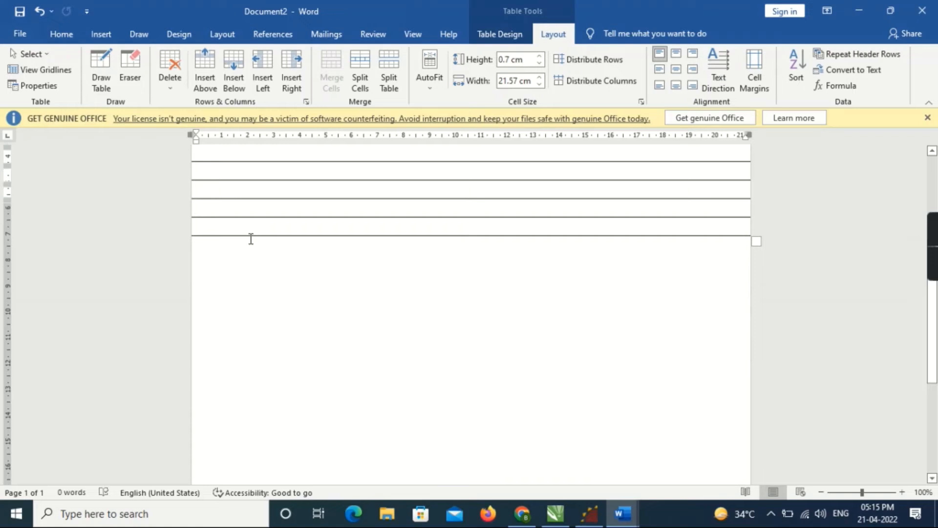
pyautogui.click(197, 195)
pyautogui.press('Tab')
pyautogui.press('Tab')
pyautogui.press('Tab')
pyautogui.press('Tab')
pyautogui.press('Tab')
pyautogui.press('Tab')
pyautogui.press('Tab')
pyautogui.press('Tab')
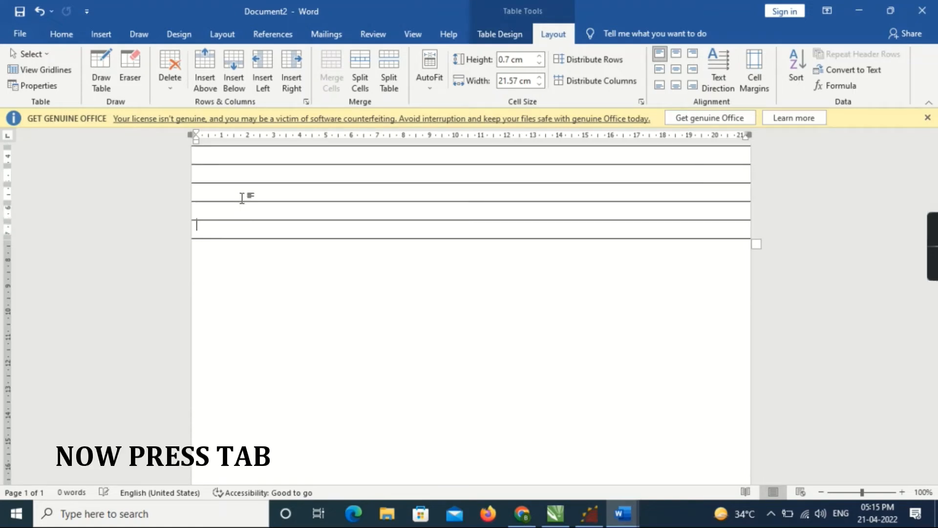
pyautogui.press('Tab')
pyautogui.press('Tab')
pyautogui.press('Tab')
pyautogui.press('Tab')
pyautogui.press('Tab')
pyautogui.press('Tab')
pyautogui.press('Tab')
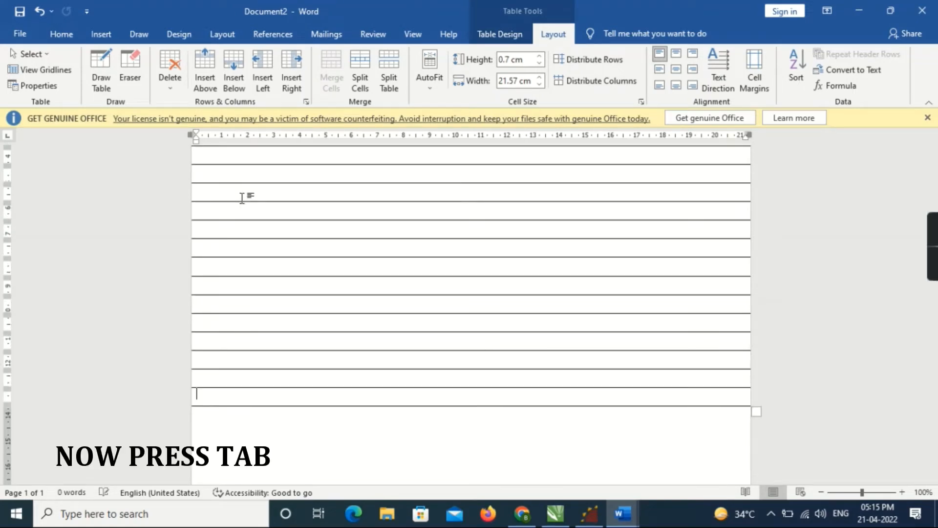
pyautogui.press('Tab')
pyautogui.press('Tab')
pyautogui.press('Tab')
pyautogui.press('Tab')
pyautogui.press('Tab')
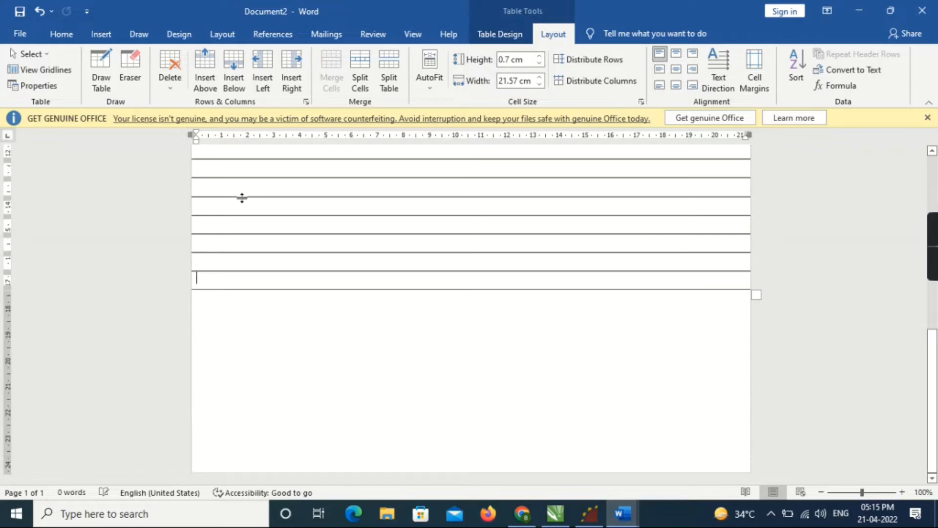
pyautogui.press('Tab')
pyautogui.press('Tab')
pyautogui.press('Tab')
pyautogui.press('Tab')
pyautogui.press('Tab')
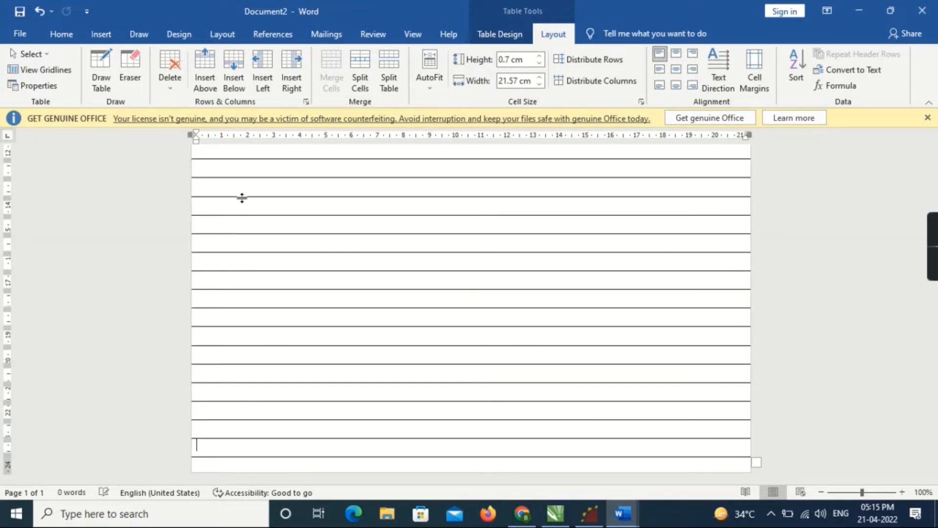
pyautogui.scroll(5, 242, 197)
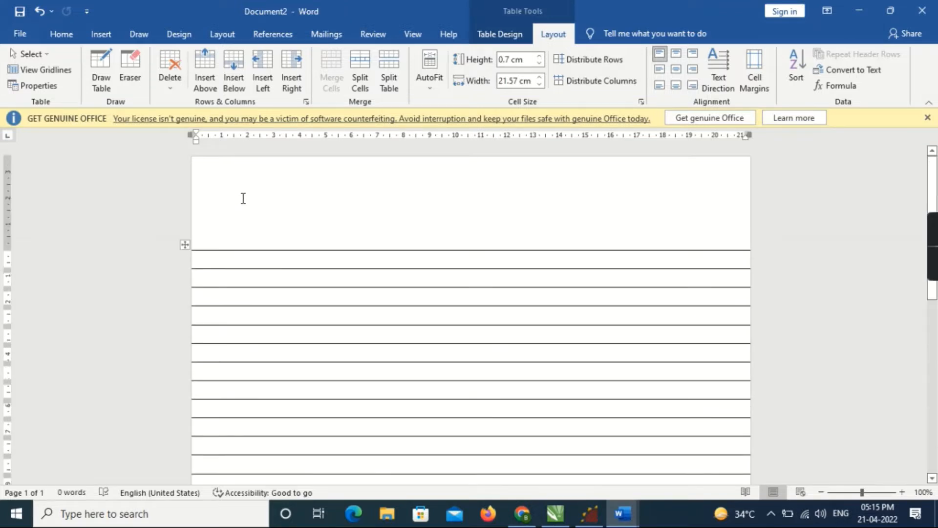
pyautogui.click(102, 30)
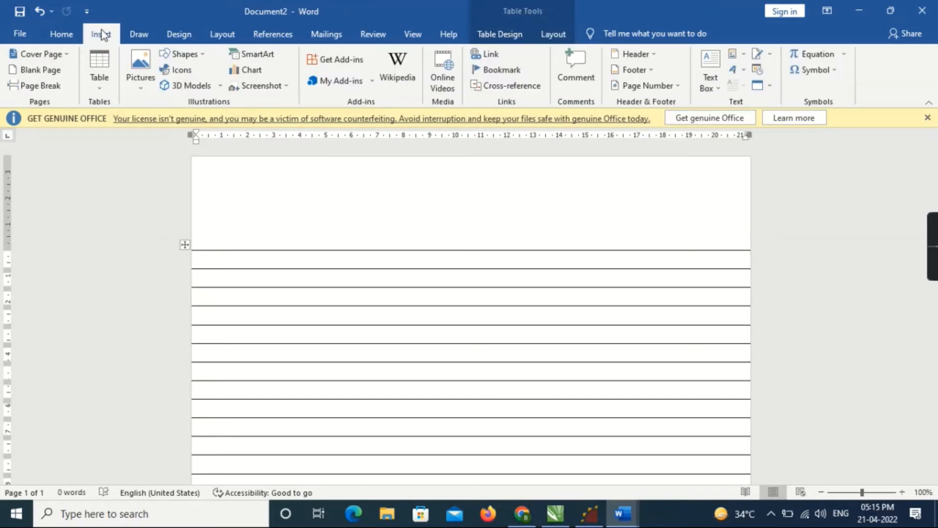
pyautogui.click(178, 54)
pyautogui.click(177, 82)
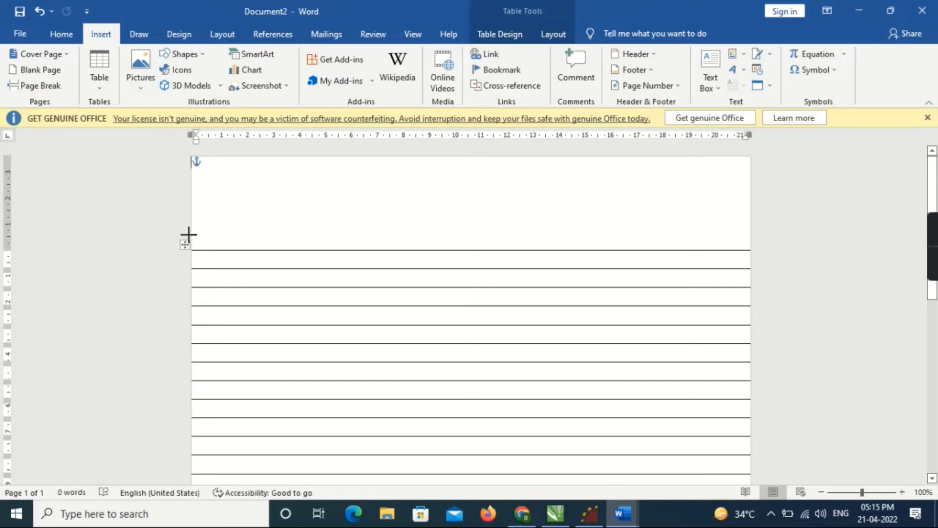
pyautogui.click(191, 236)
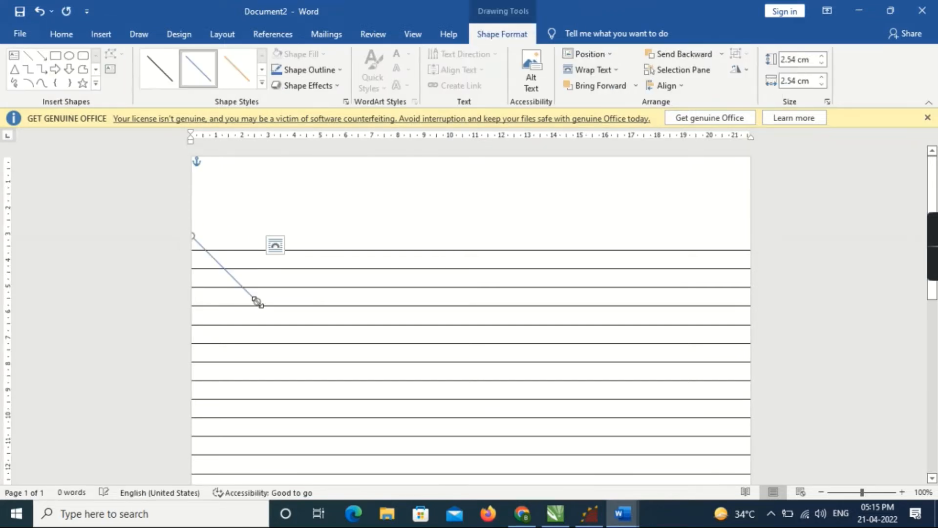
pyautogui.moveTo(257, 301); pyautogui.dragTo(176, 222)
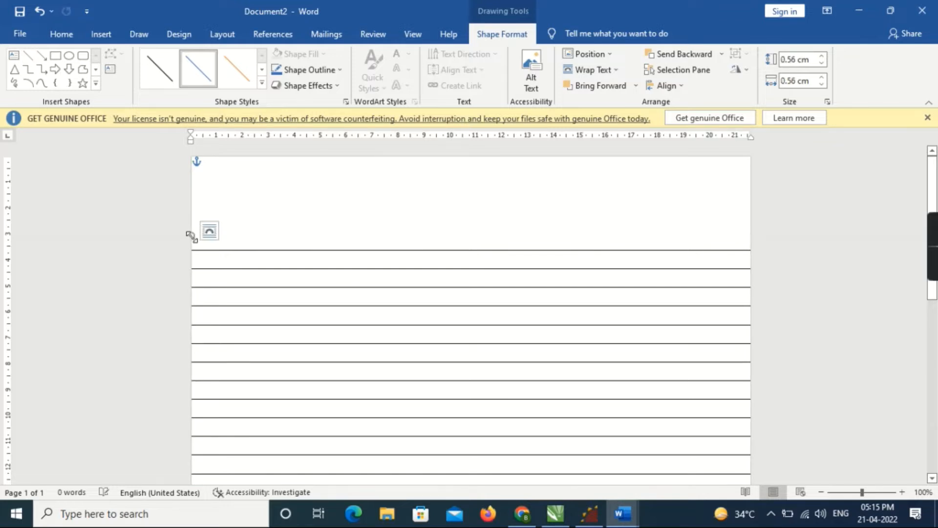
pyautogui.press('Delete')
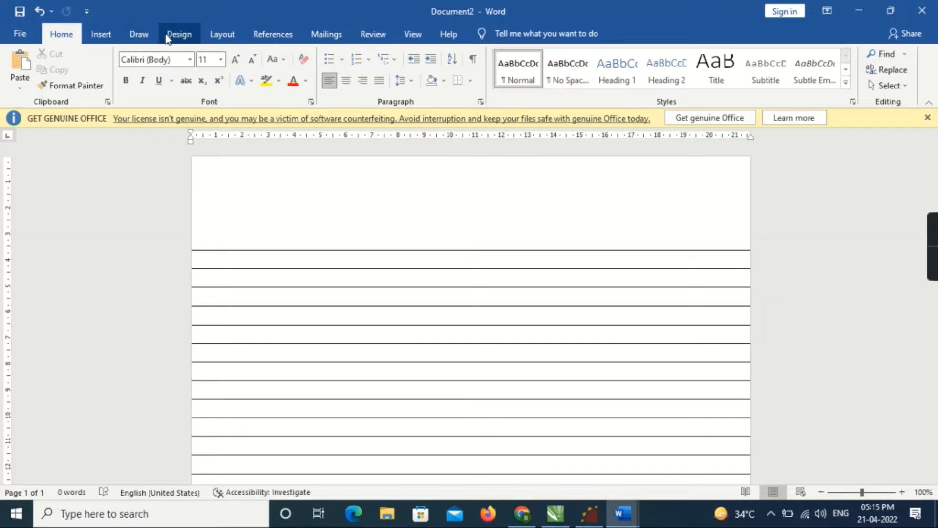
# Draw a straight line shape from the page's left edge across the blank header, just above the first ruled line.
pyautogui.click(101, 34)
pyautogui.click(136, 92)
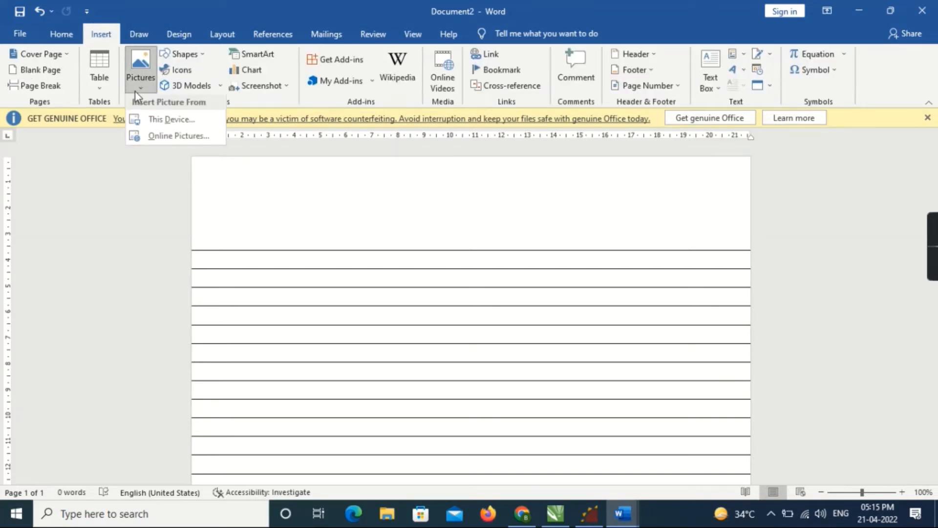
pyautogui.click(174, 53)
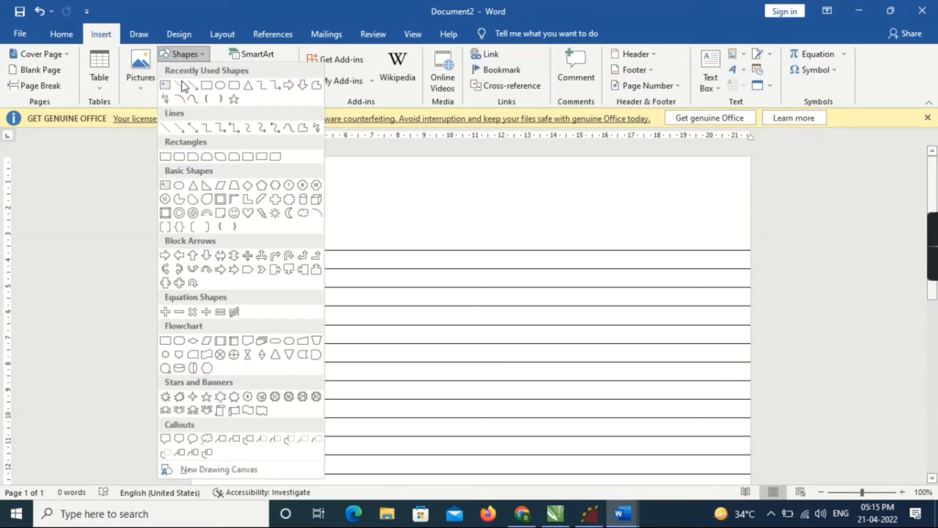
pyautogui.click(178, 86)
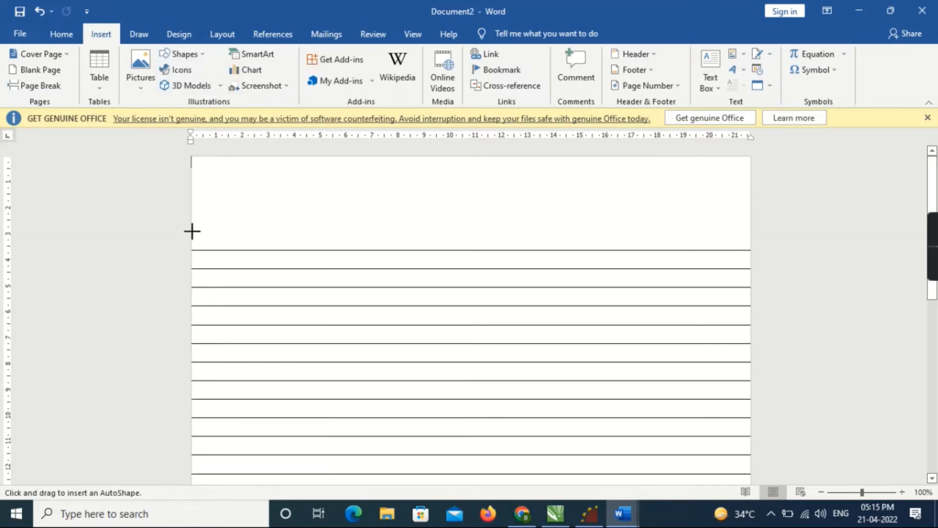
pyautogui.moveTo(192, 231)
pyautogui.mouseDown()
pyautogui.moveTo(258, 295)
pyautogui.moveTo(360, 230)
pyautogui.moveTo(600, 220)
pyautogui.mouseUp()
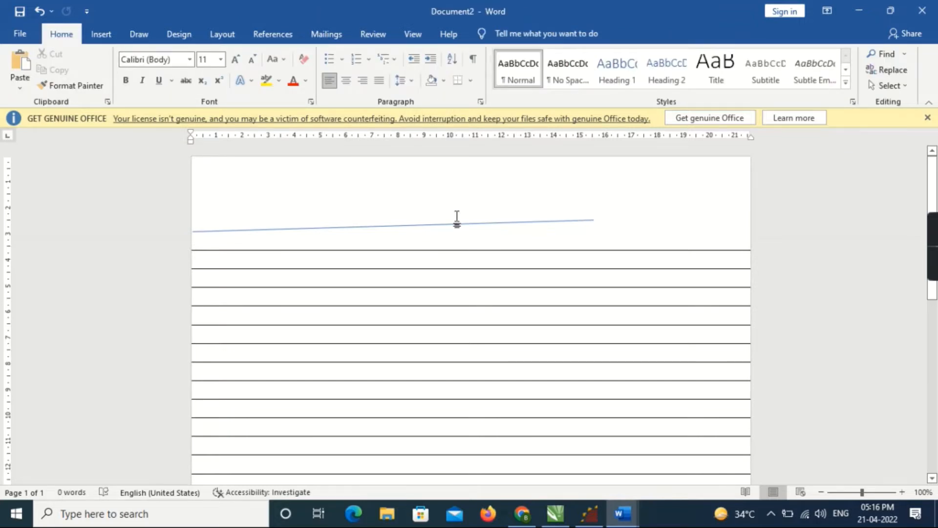
# Stretch and level the header line so it spans the full page width, about 21.7 cm long.
pyautogui.click(592, 220)
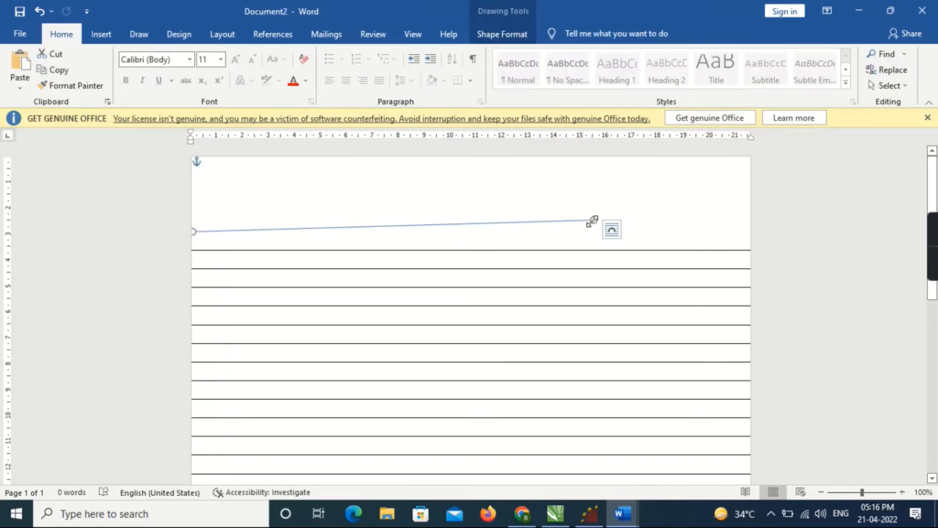
pyautogui.moveTo(592, 220)
pyautogui.mouseDown()
pyautogui.moveTo(755, 234)
pyautogui.moveTo(718, 231)
pyautogui.moveTo(762, 232)
pyautogui.moveTo(760, 224)
pyautogui.moveTo(770, 236)
pyautogui.moveTo(735, 230)
pyautogui.moveTo(758, 239)
pyautogui.moveTo(758, 230)
pyautogui.mouseUp()
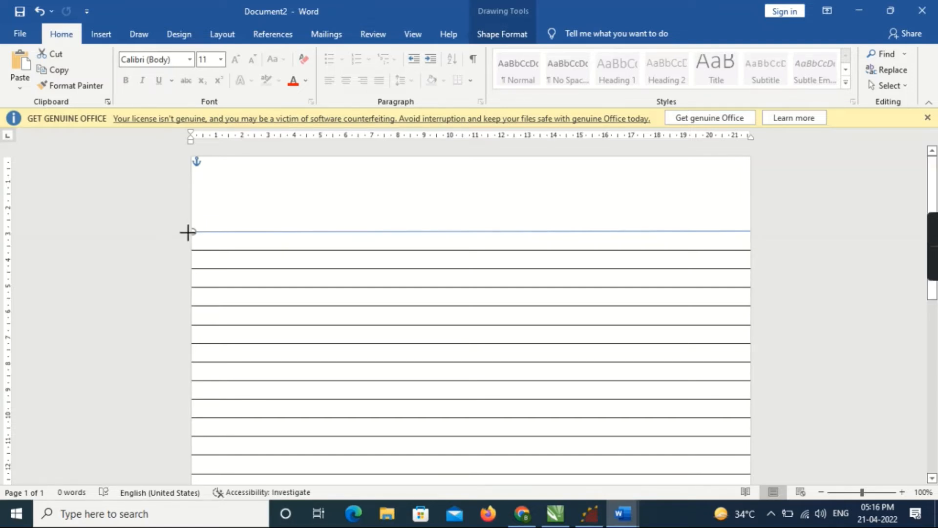
pyautogui.moveTo(187, 233); pyautogui.dragTo(177, 233)
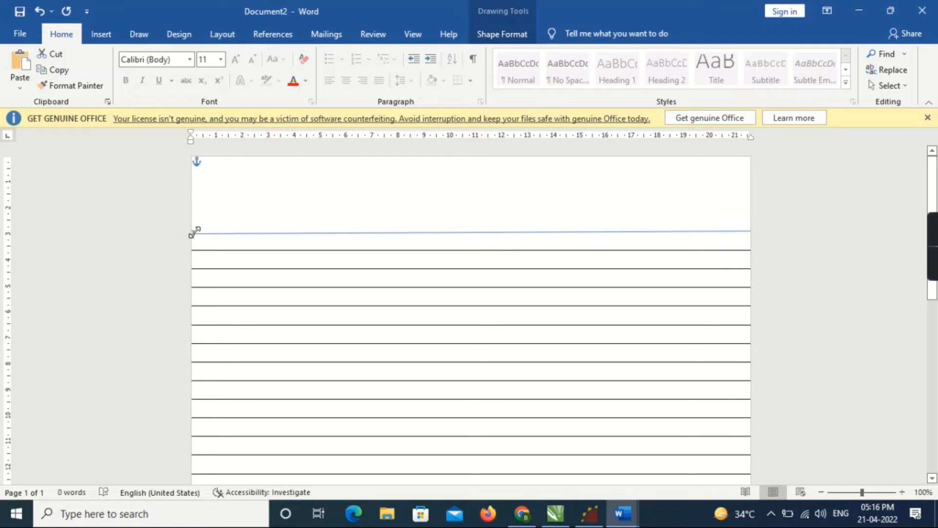
pyautogui.moveTo(193, 232); pyautogui.dragTo(170, 232)
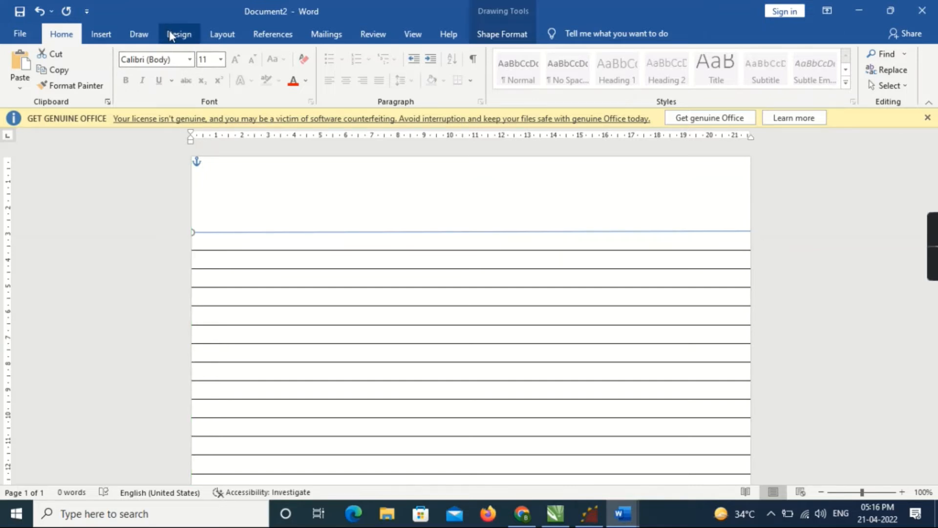
# Set the header line's outline to red and place a duplicate closely above it to form a double line.
pyautogui.click(501, 34)
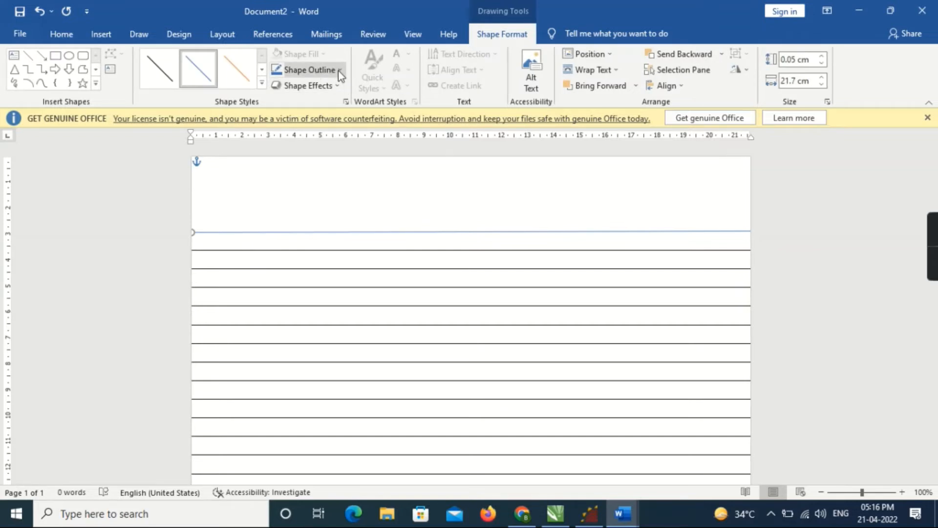
pyautogui.click(317, 73)
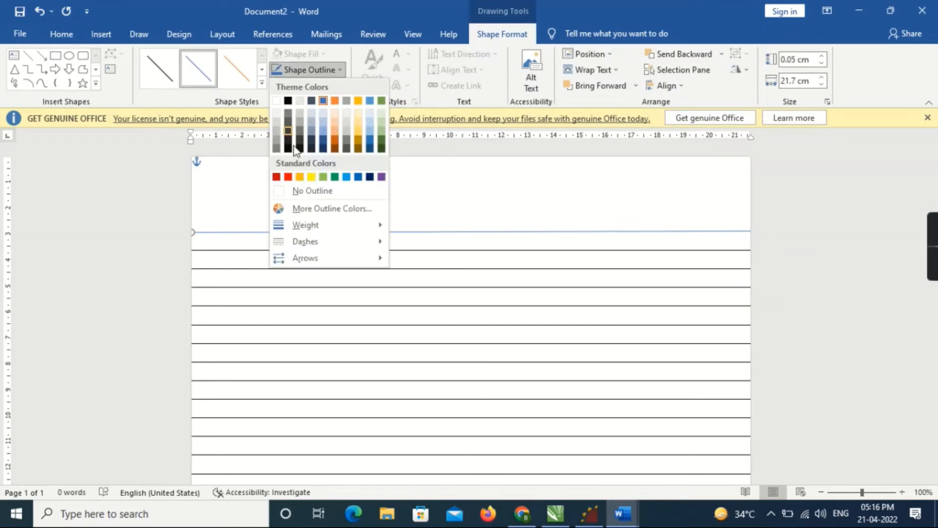
pyautogui.click(288, 176)
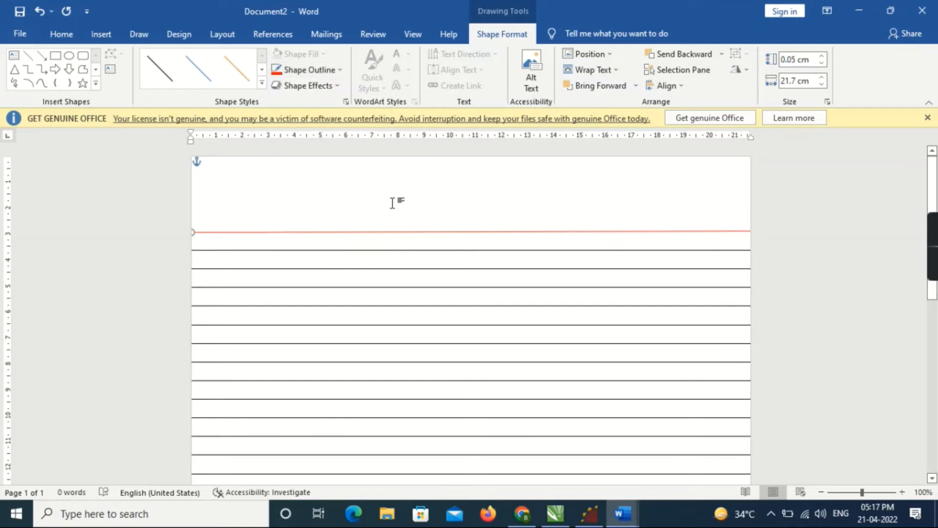
pyautogui.hotkey('ctrl', 'v')
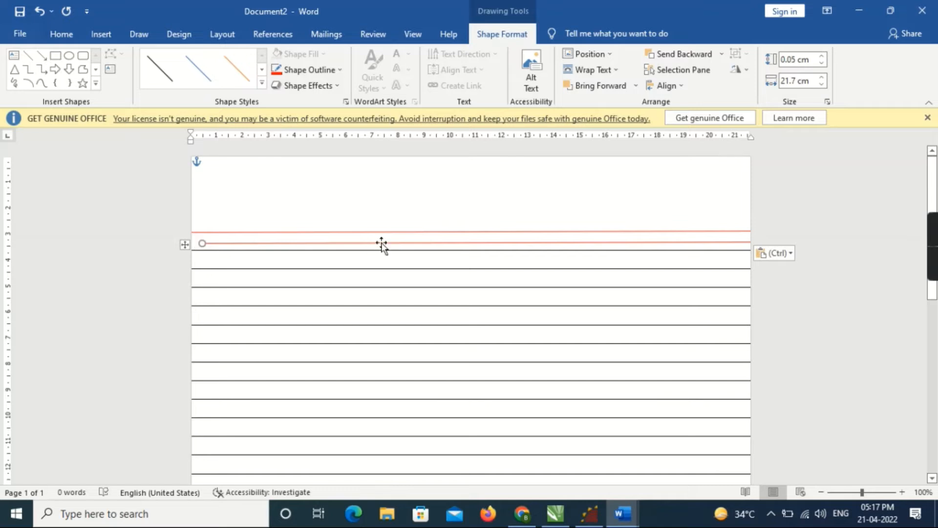
pyautogui.moveTo(381, 244)
pyautogui.mouseDown()
pyautogui.moveTo(348, 223)
pyautogui.moveTo(375, 228)
pyautogui.mouseUp()
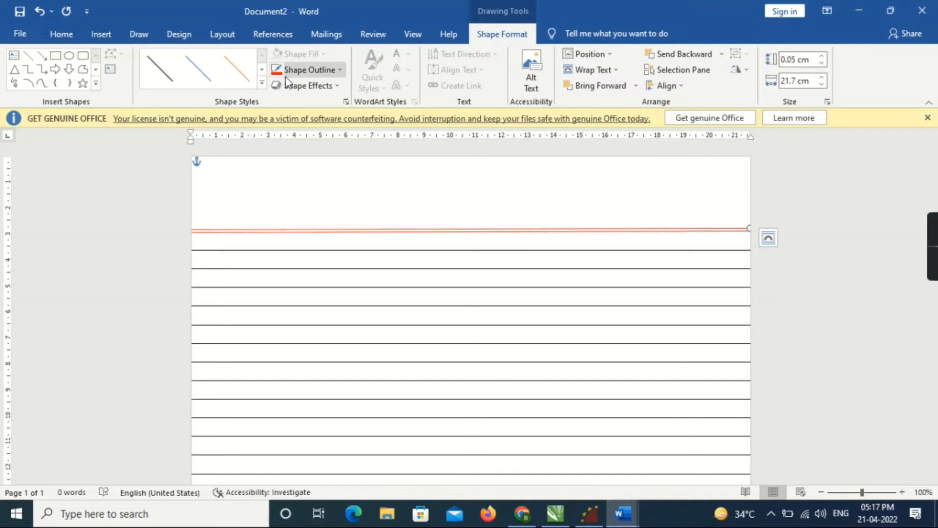
# Draw a vertical margin line about 11.8 cm long from the page's upper edge, about 3 cm in from the left edge.
pyautogui.click(28, 55)
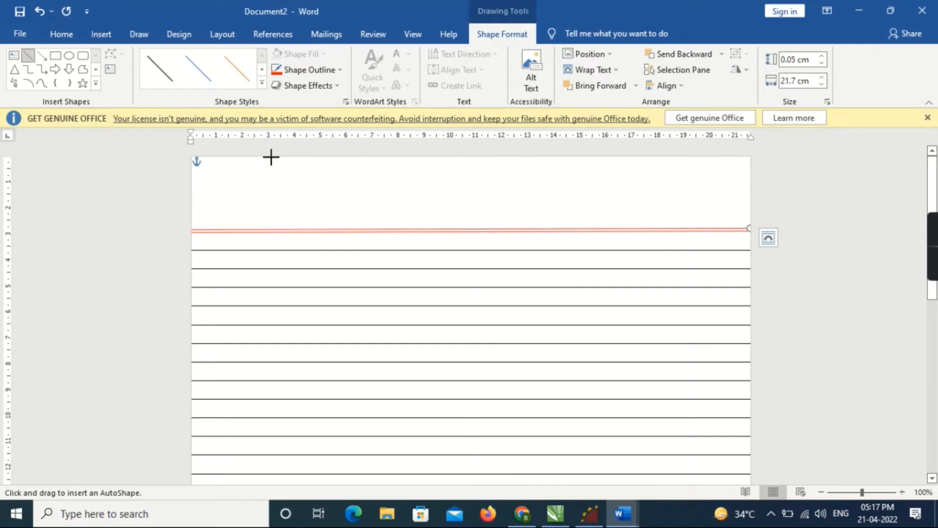
pyautogui.click(272, 157)
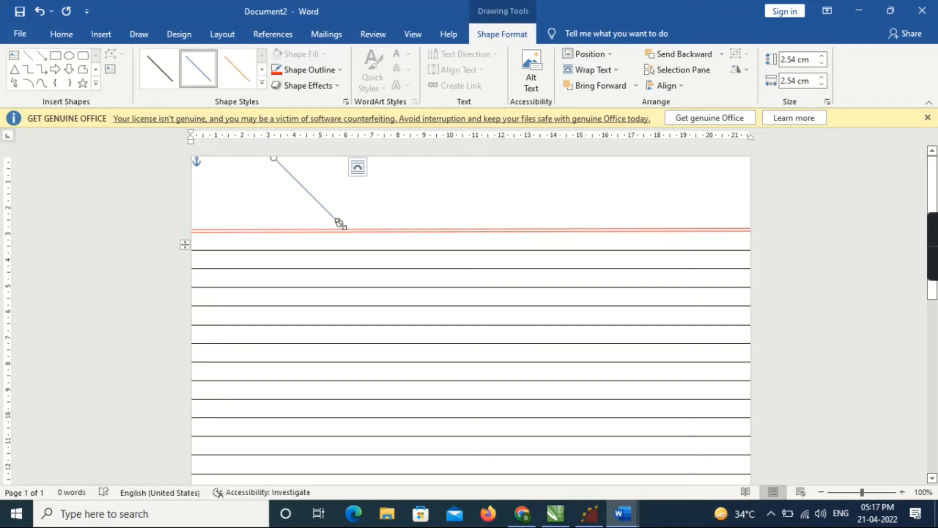
pyautogui.moveTo(339, 223); pyautogui.dragTo(270, 433)
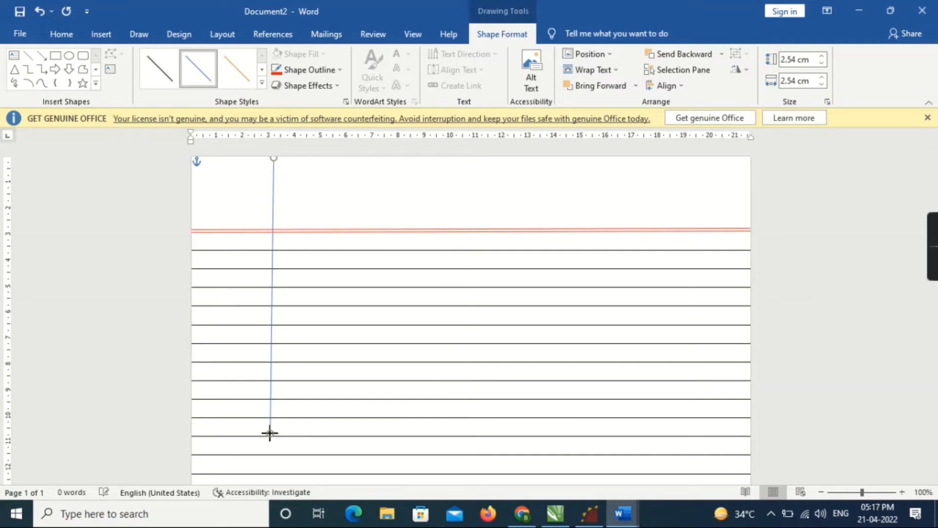
pyautogui.moveTo(269, 433); pyautogui.dragTo(274, 461)
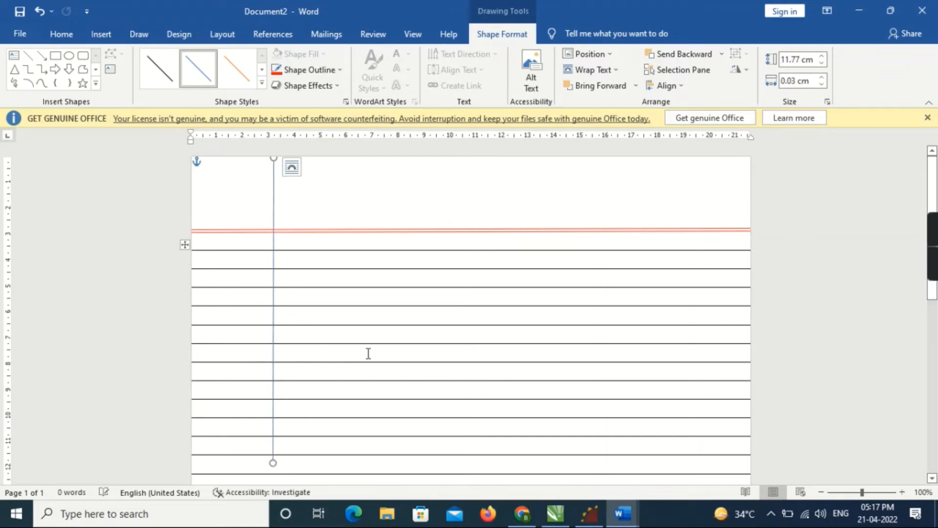
# Extend the vertical margin line down to the page's lower edge, about 28 cm long.
pyautogui.scroll(-5, 308, 331)
pyautogui.scroll(3, 285, 189)
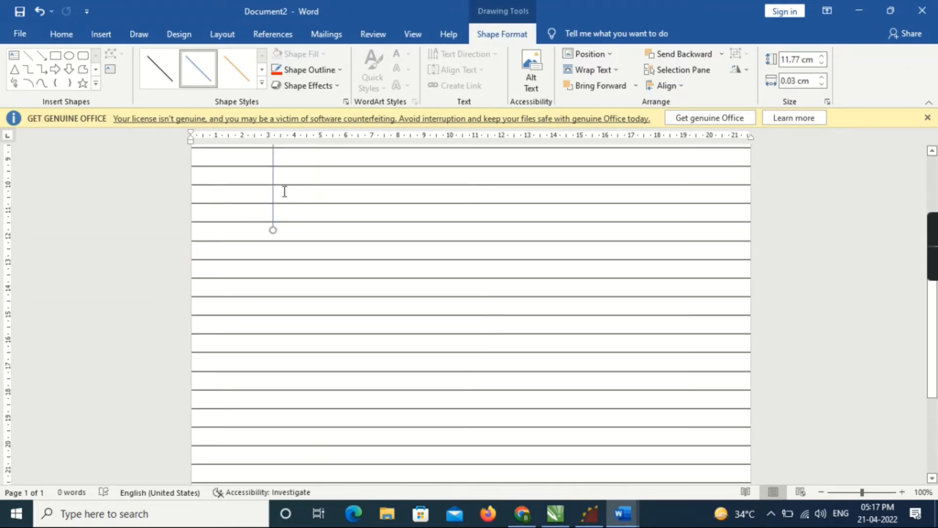
pyautogui.moveTo(272, 233); pyautogui.dragTo(274, 466)
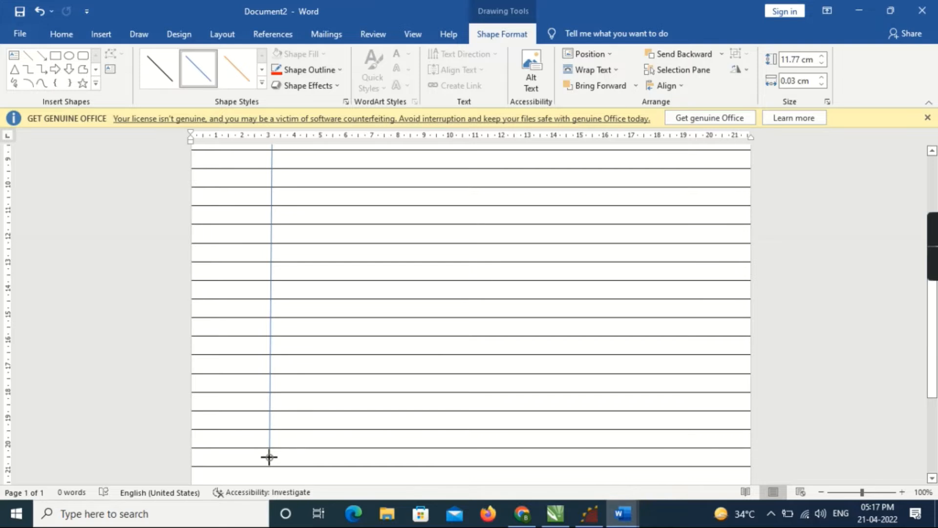
pyautogui.scroll(-6, 292, 407)
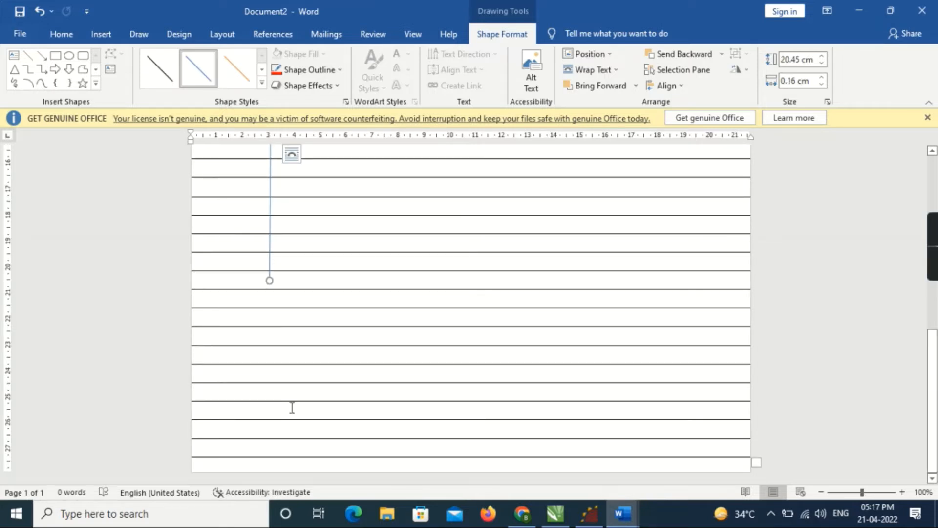
pyautogui.moveTo(269, 279); pyautogui.dragTo(273, 476)
# Set the vertical margin line's width to 0 cm so it runs perfectly straight.
pyautogui.moveTo(782, 84); pyautogui.dragTo(819, 85)
pyautogui.write('0.')
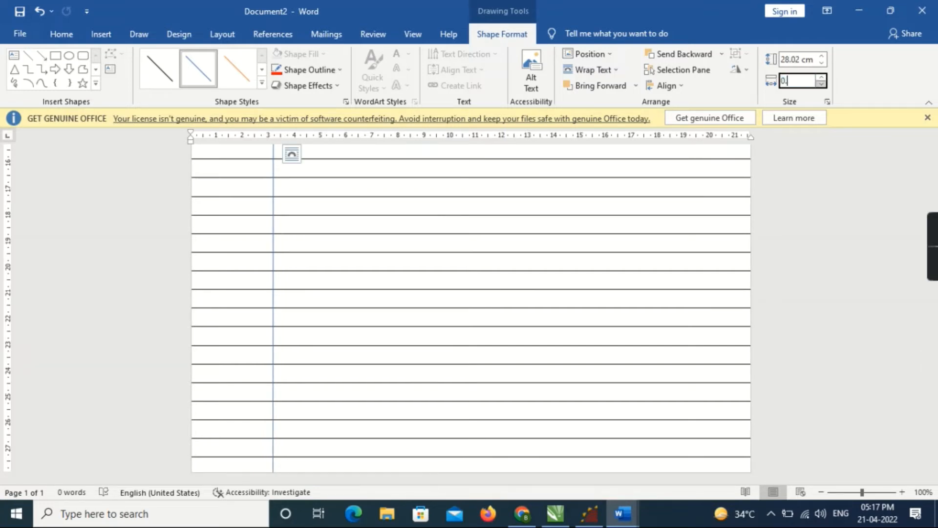
pyautogui.write('0')
pyautogui.press('Return')
# Color the vertical margin line's outline red and place a duplicate closely to its right to form a double margin line.
pyautogui.scroll(10, 641, 230)
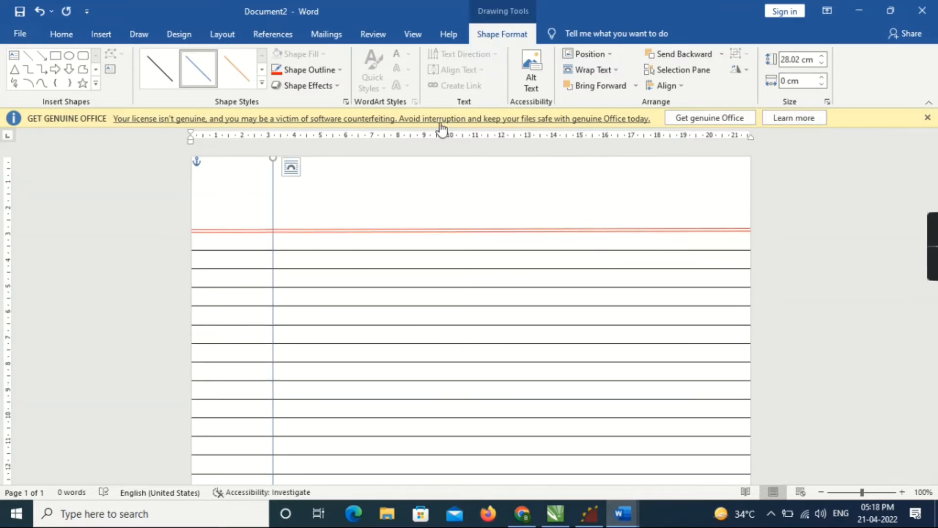
pyautogui.click(276, 73)
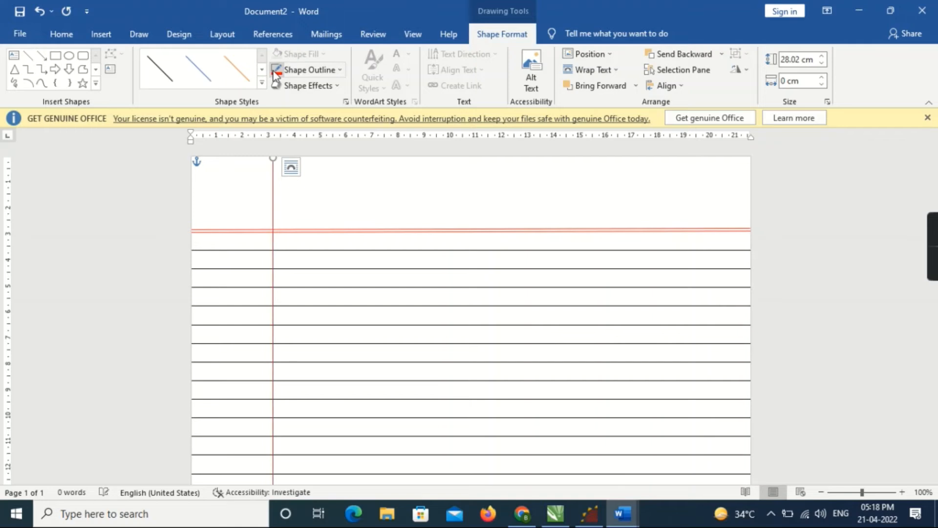
pyautogui.hotkey('ctrl', 'd')
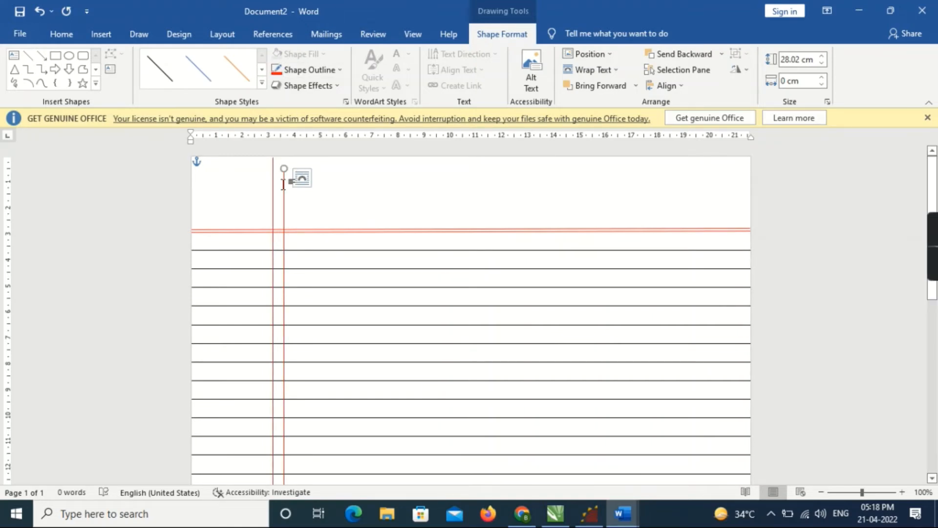
pyautogui.moveTo(284, 186); pyautogui.dragTo(276, 174)
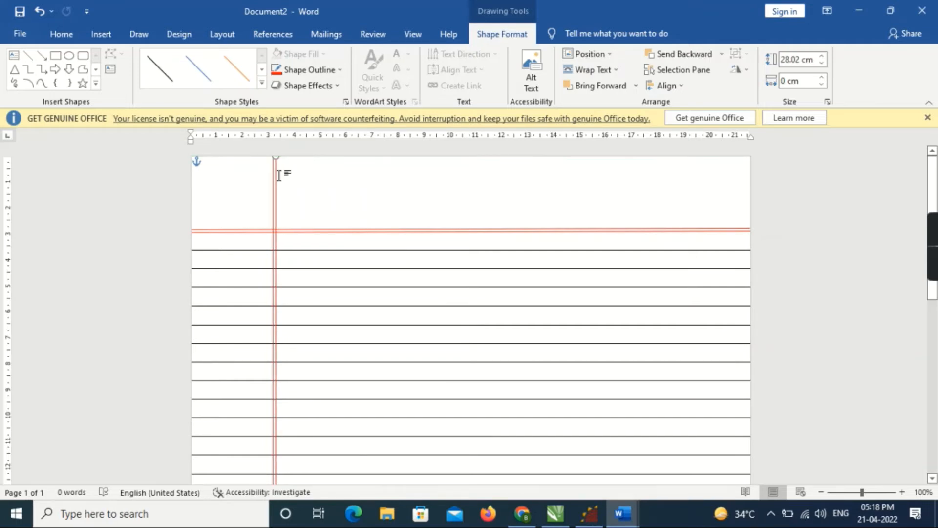
pyautogui.scroll(-10, 341, 201)
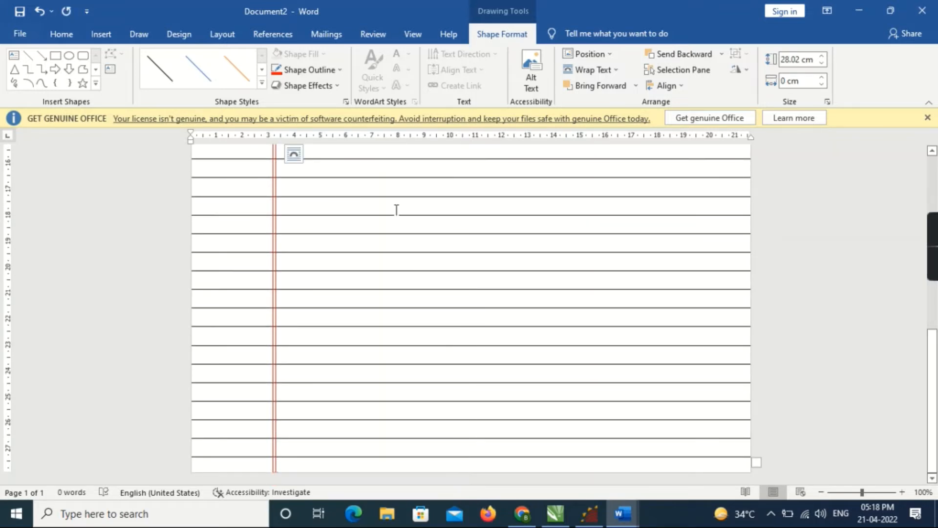
pyautogui.scroll(10, 396, 207)
pyautogui.scroll(3, 395, 210)
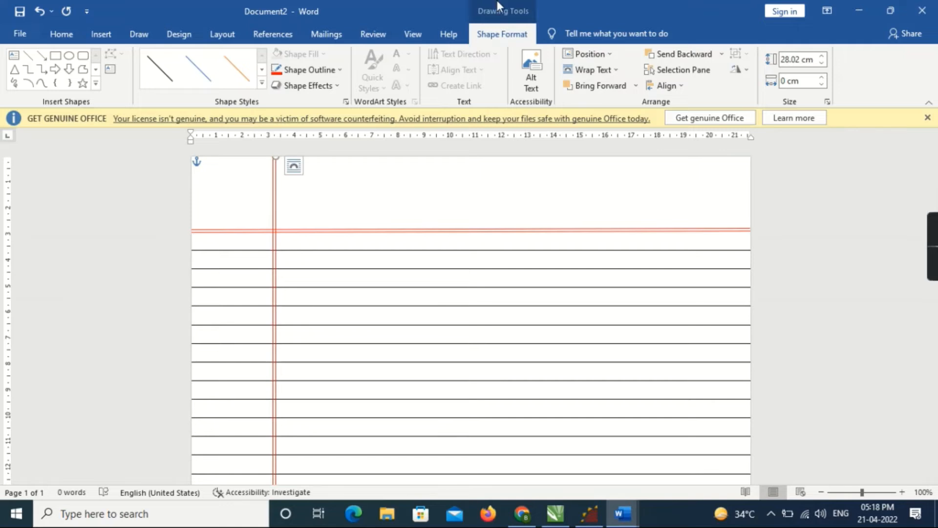
# Draw a rounded rectangle about 1.6 by 4.8 cm at the header's right end, with no fill and a red outline.
pyautogui.click(82, 56)
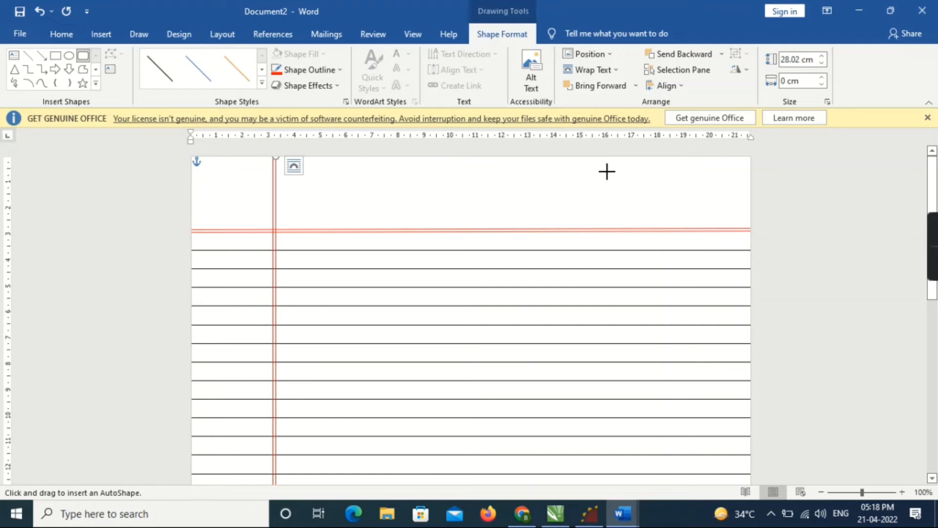
pyautogui.moveTo(606, 172); pyautogui.dragTo(729, 214)
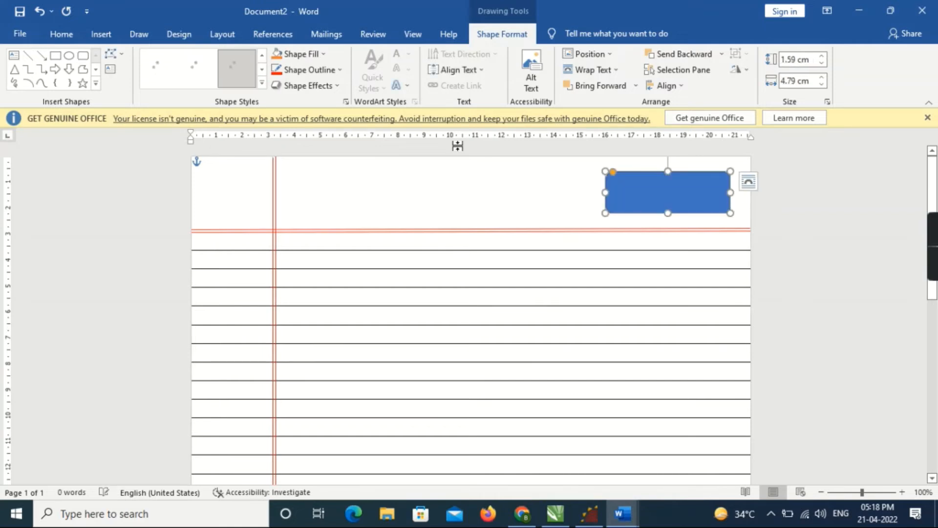
pyautogui.click(324, 54)
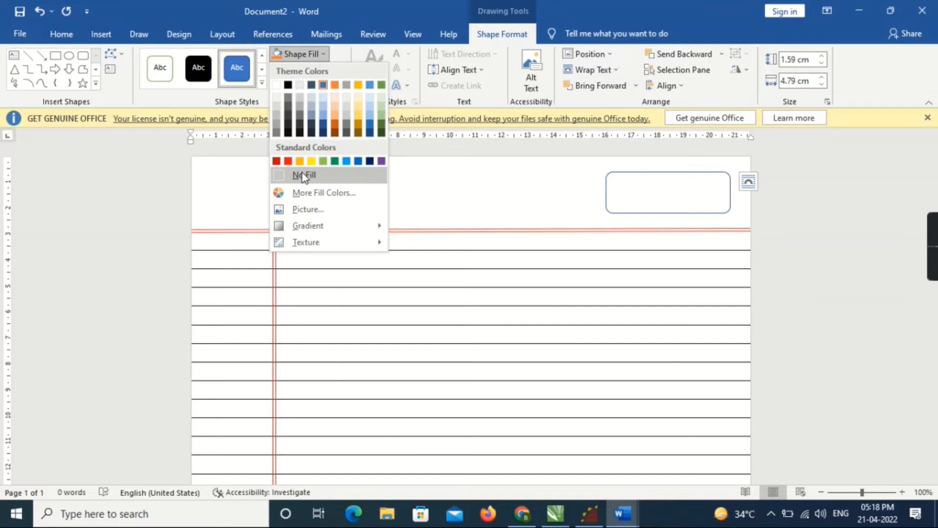
pyautogui.click(301, 174)
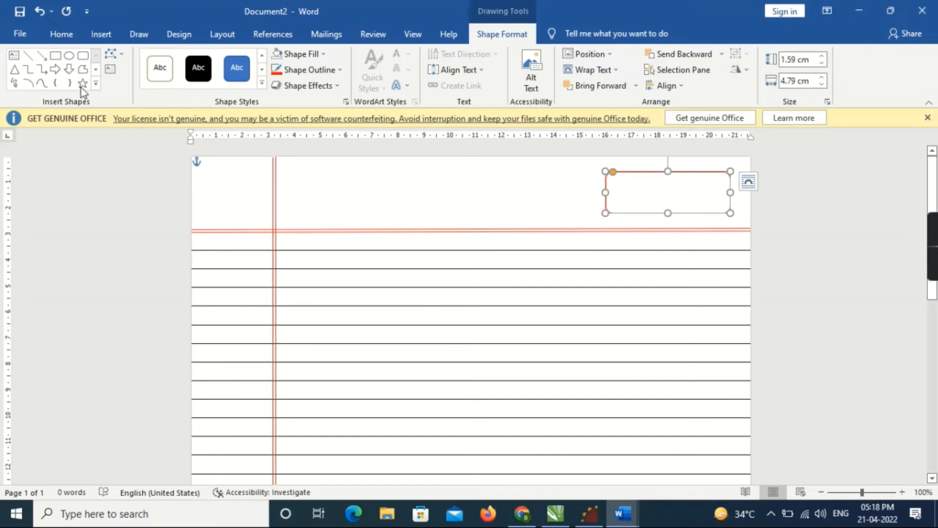
pyautogui.click(147, 195)
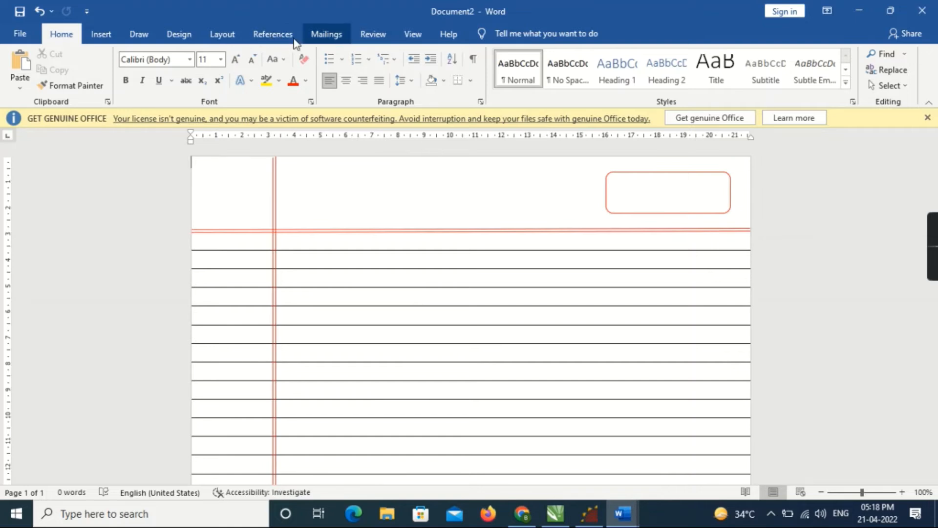
# Insert a Simple Text Box in the page header area and clear its placeholder text.
pyautogui.click(101, 34)
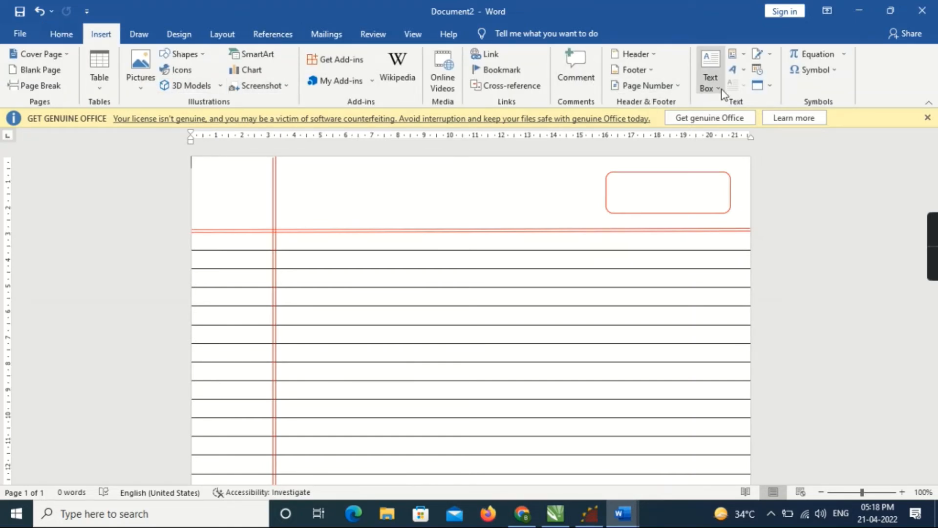
pyautogui.click(708, 81)
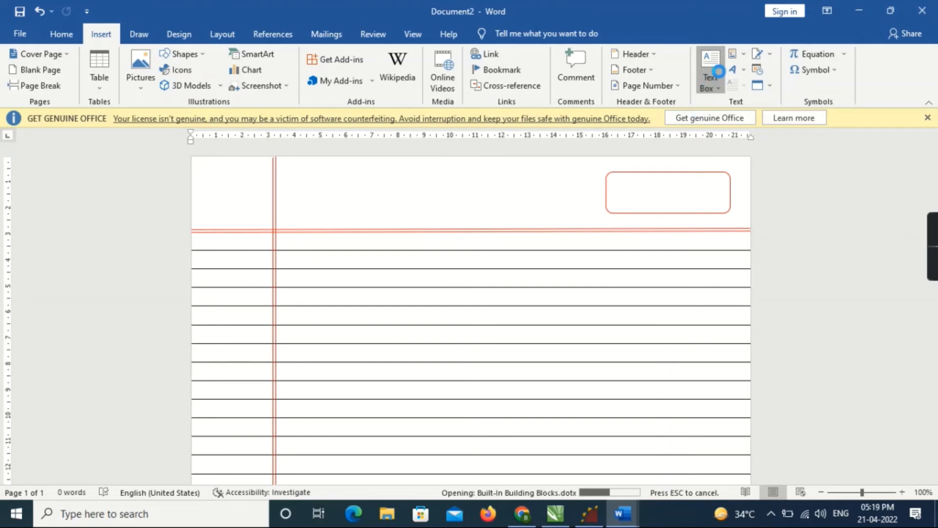
pyautogui.click(713, 67)
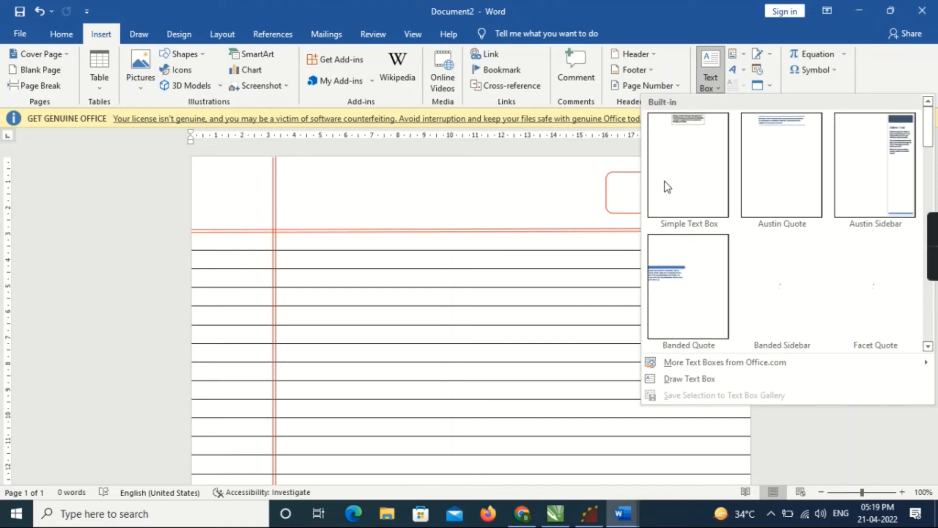
pyautogui.click(626, 183)
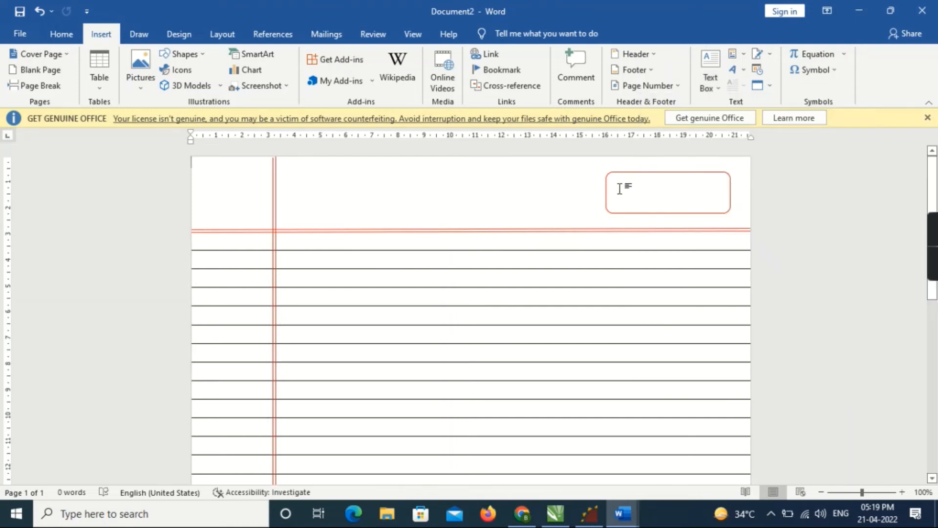
pyautogui.click(708, 82)
pyautogui.click(702, 170)
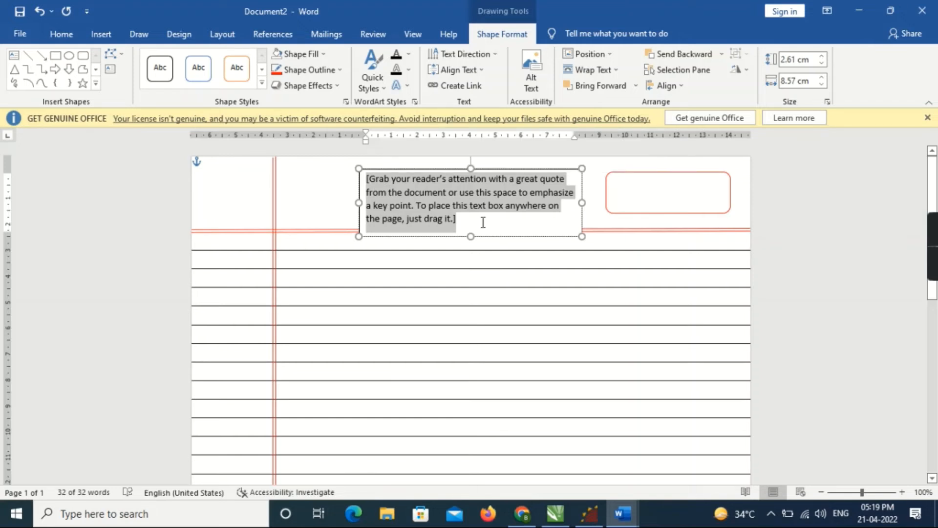
pyautogui.press('Delete')
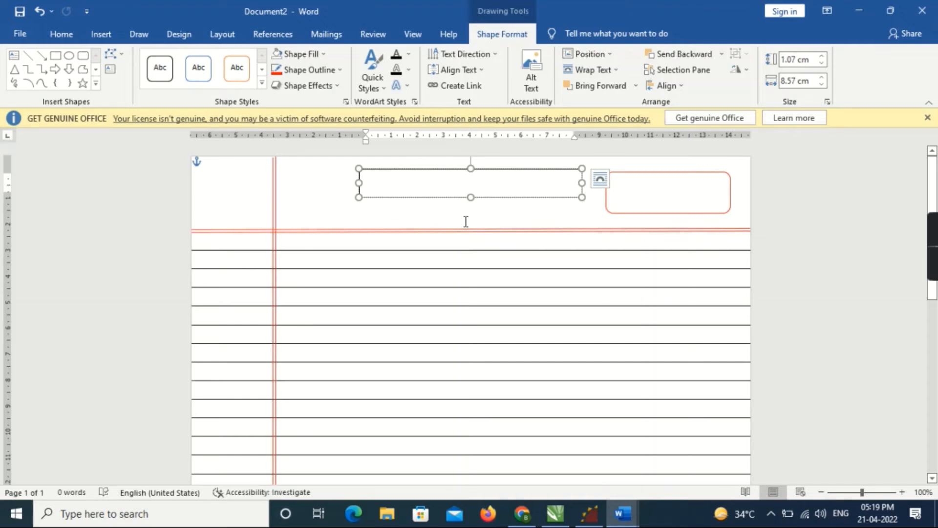
# Enter two lines in the text box, "Date -:" and "Page -:", each followed by a dotted line of similar length.
pyautogui.write('Date')
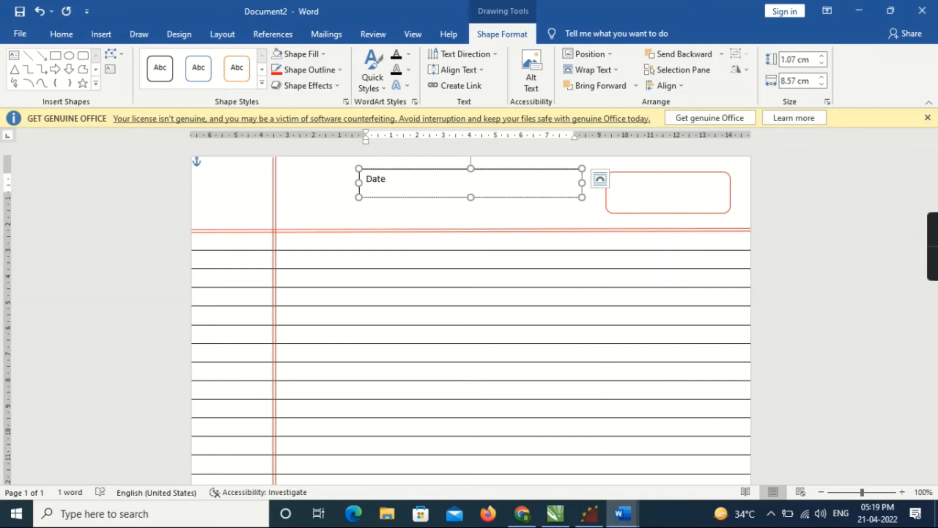
pyautogui.write(' -:')
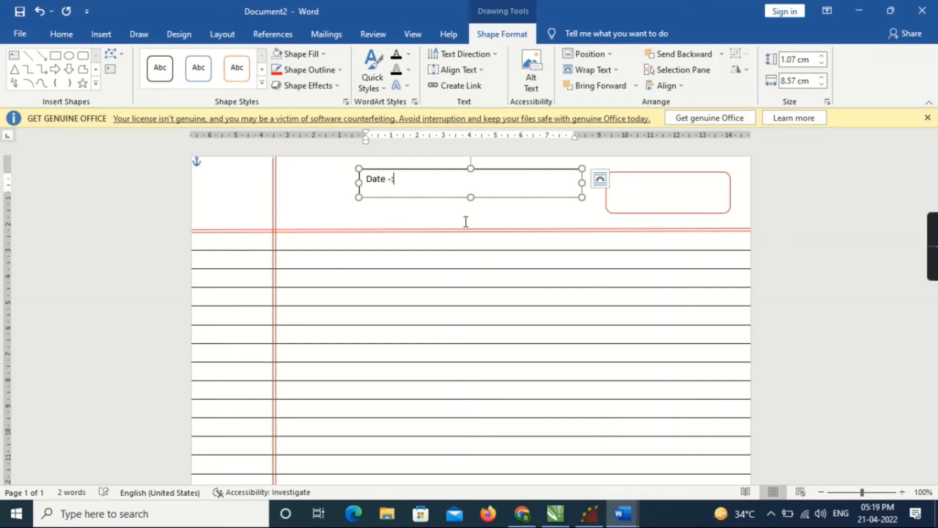
pyautogui.write(' ..............................')
pyautogui.press('BackSpace')
pyautogui.press('BackSpace')
pyautogui.press('BackSpace')
pyautogui.press('BackSpace')
pyautogui.press('BackSpace')
pyautogui.press('BackSpace')
pyautogui.press('BackSpace')
pyautogui.press('BackSpace')
pyautogui.press('BackSpace')
pyautogui.press('BackSpace')
pyautogui.press('BackSpace')
pyautogui.press('BackSpace')
pyautogui.press('BackSpace')
pyautogui.press('BackSpace')
pyautogui.write('...')
pyautogui.press('Return')
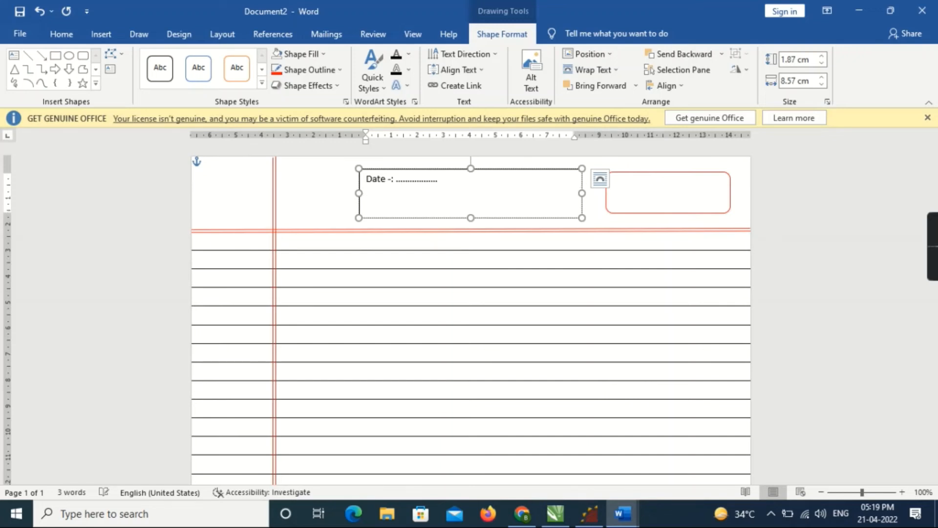
pyautogui.write('Page -: ...................')
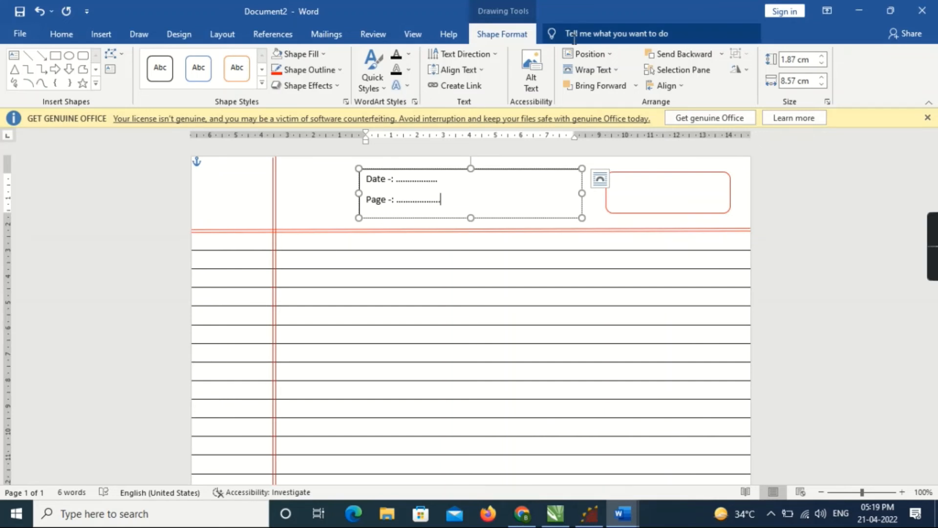
# Give the Date and Page text box no fill and no outline.
pyautogui.click(323, 53)
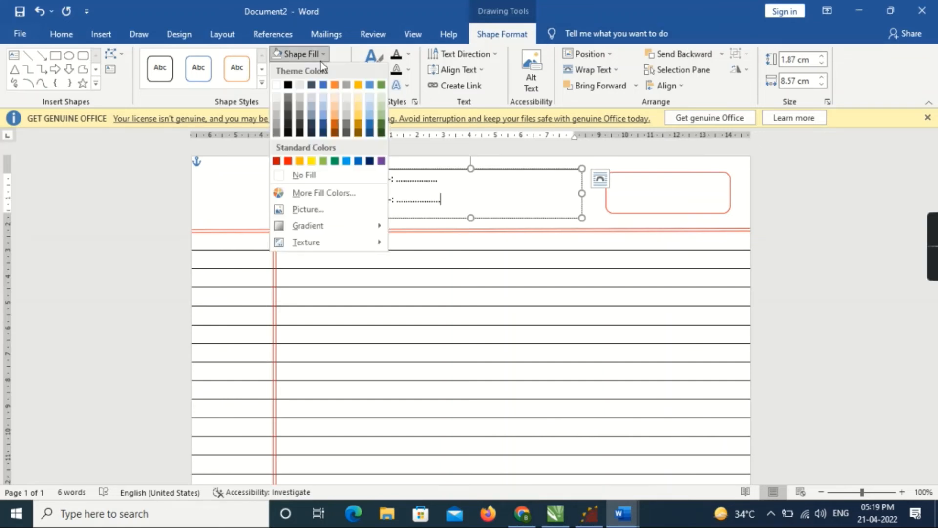
pyautogui.click(280, 171)
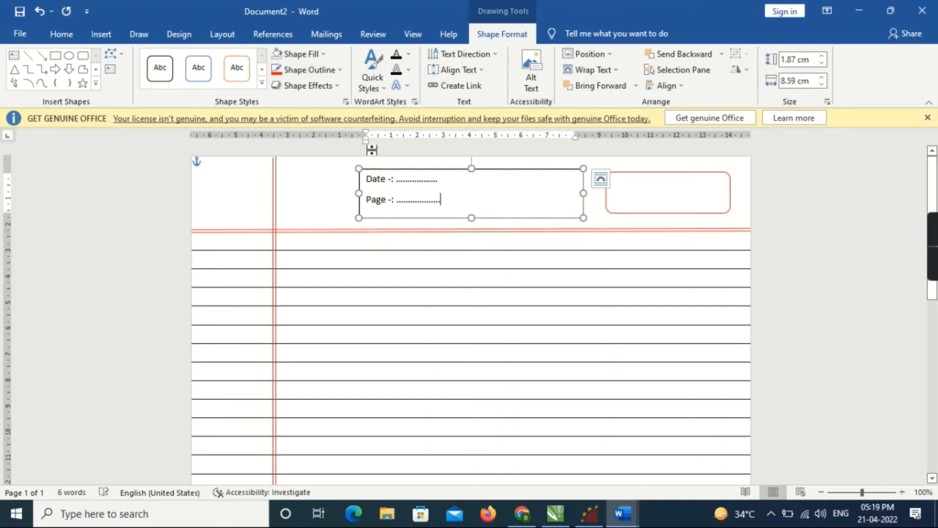
pyautogui.click(333, 72)
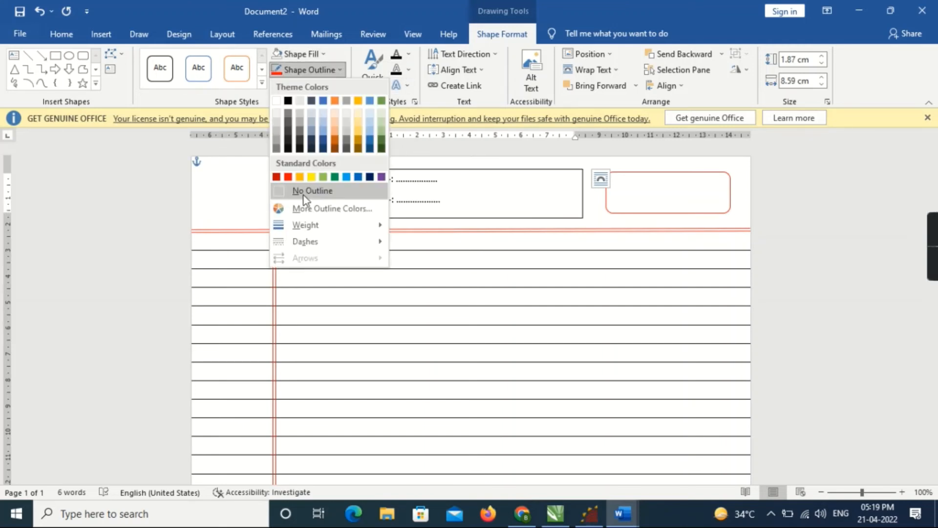
pyautogui.click(303, 194)
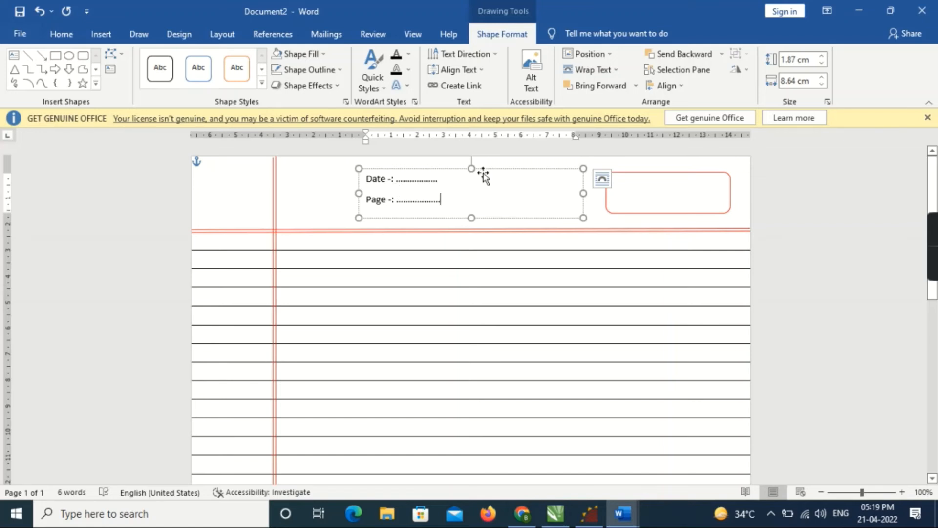
# Shrink the Date and Page text box to about 1.5 by 3.7 cm and move it inside the rounded rectangle.
pyautogui.moveTo(584, 218); pyautogui.dragTo(454, 205)
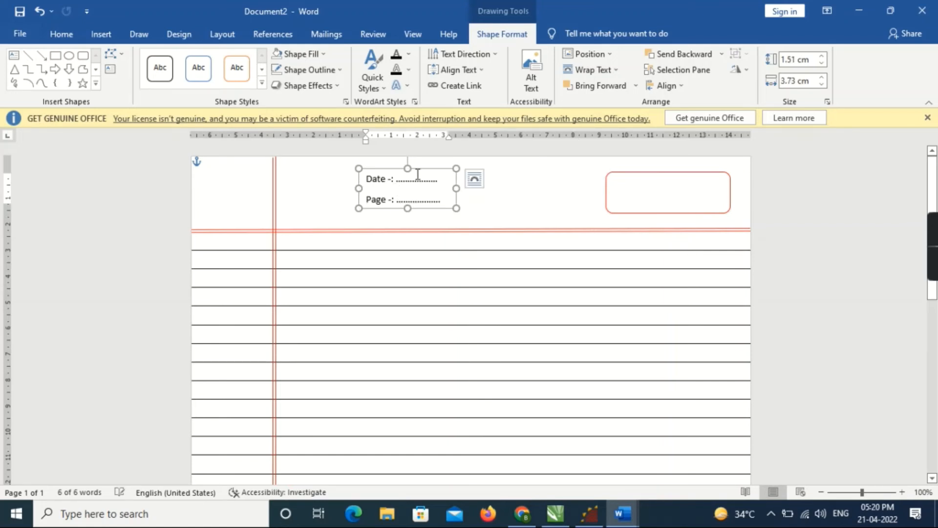
pyautogui.moveTo(528, 167); pyautogui.dragTo(670, 174)
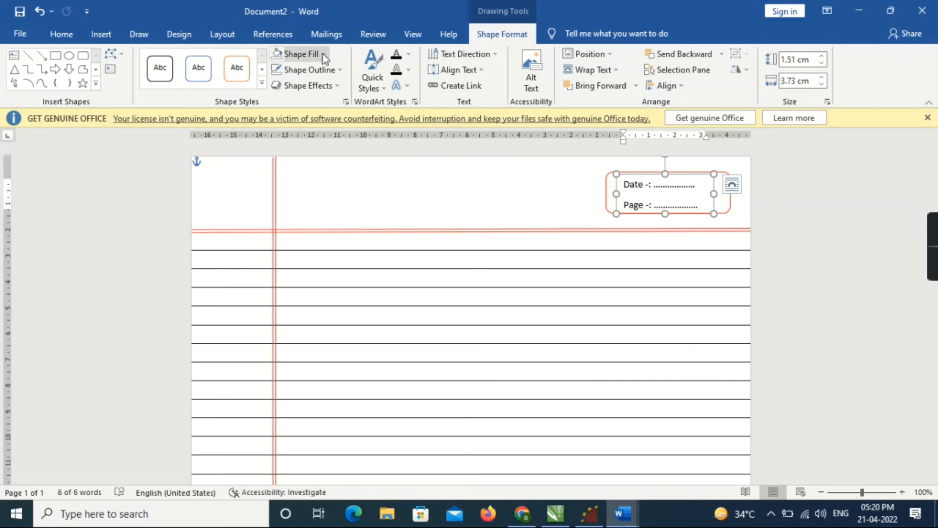
# Set the text box's paragraph spacing after to 6 pt.
pyautogui.click(218, 40)
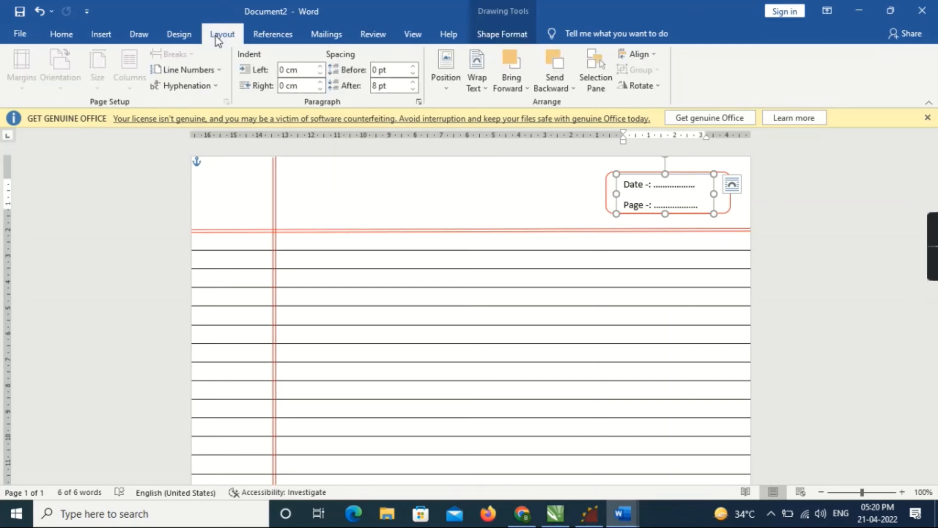
pyautogui.doubleClick(413, 91)
pyautogui.click(413, 82)
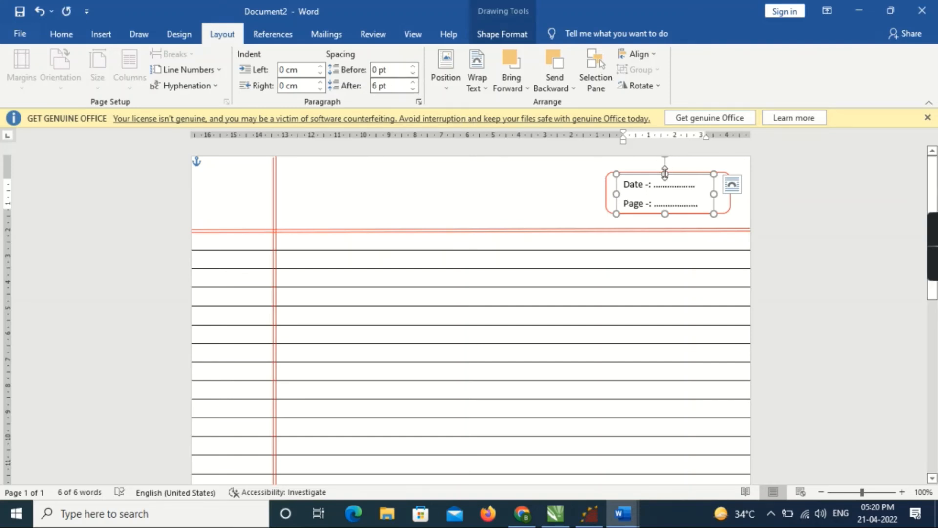
# Widen the text box to fit the rounded rectangle and lengthen the dotted lines after Date and Page to match.
pyautogui.moveTo(683, 174); pyautogui.dragTo(726, 192)
pyautogui.click(696, 184)
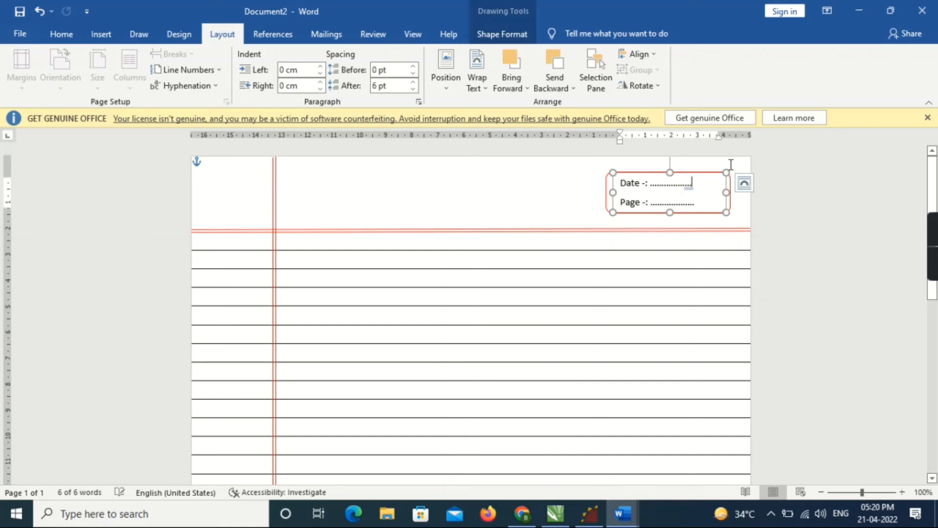
pyautogui.write('...')
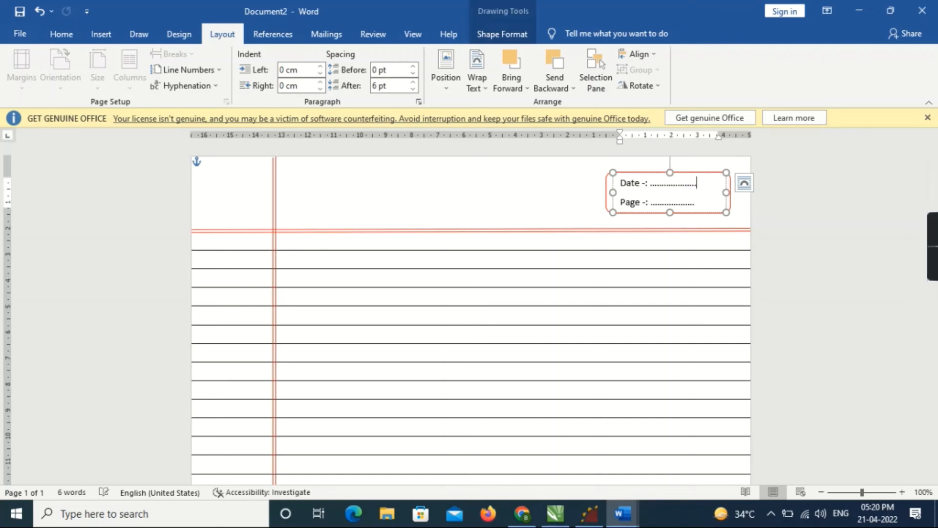
pyautogui.write('...........................')
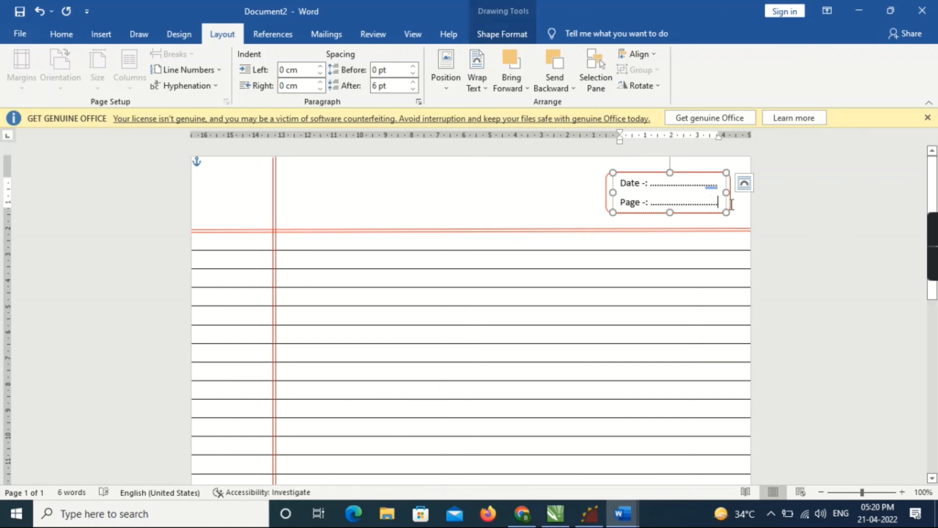
# Color both the Date and Page lines red and deselect the text box.
pyautogui.moveTo(718, 203); pyautogui.dragTo(618, 184)
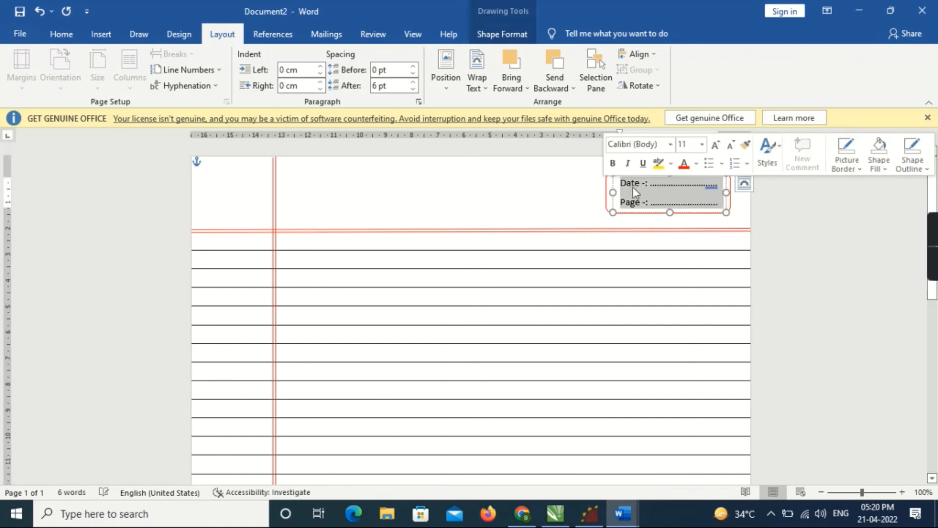
pyautogui.click(101, 34)
pyautogui.click(61, 33)
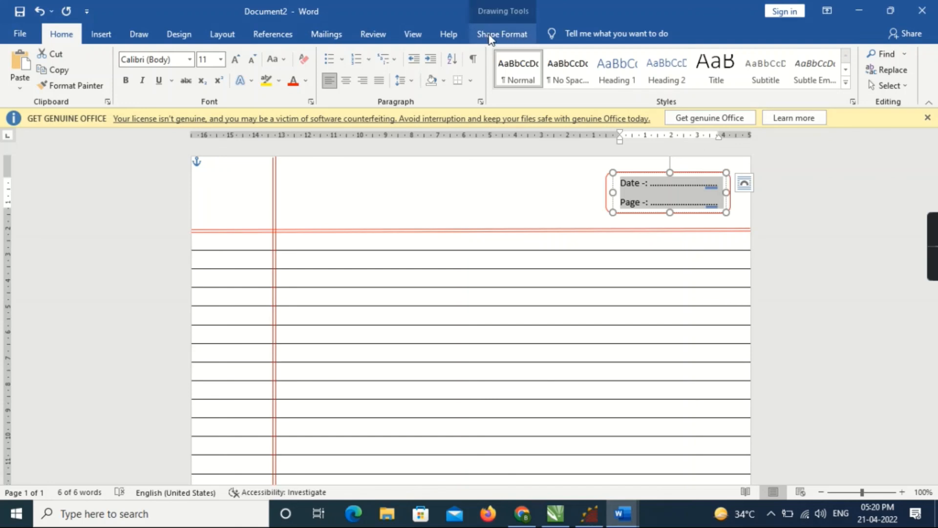
pyautogui.click(293, 80)
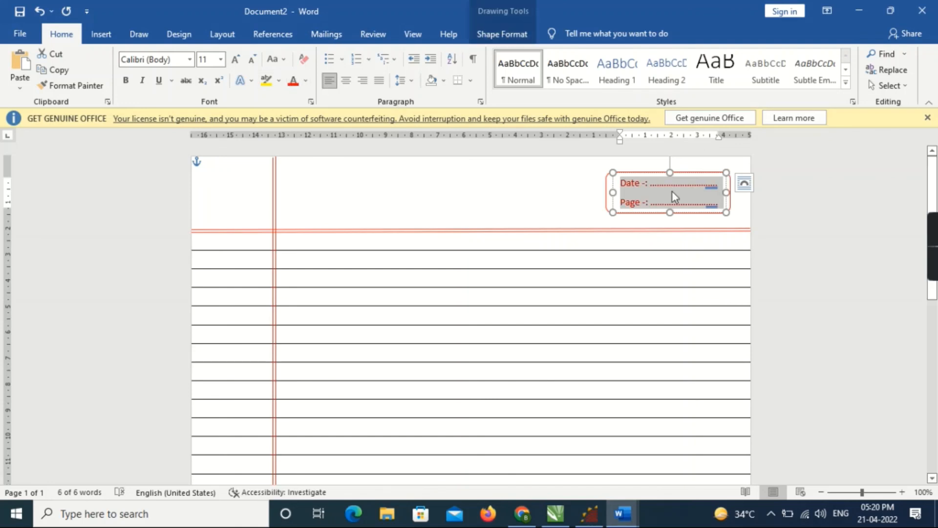
pyautogui.click(665, 185)
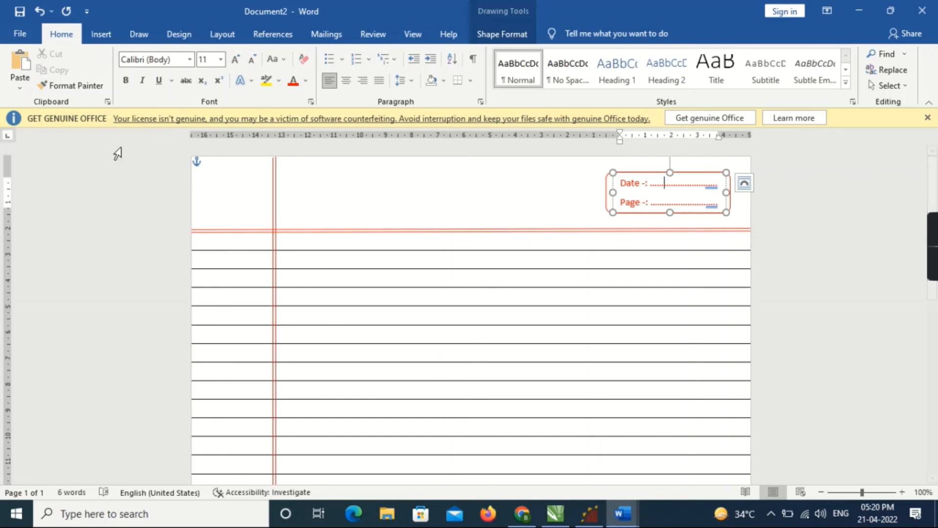
pyautogui.click(143, 182)
pyautogui.click(809, 174)
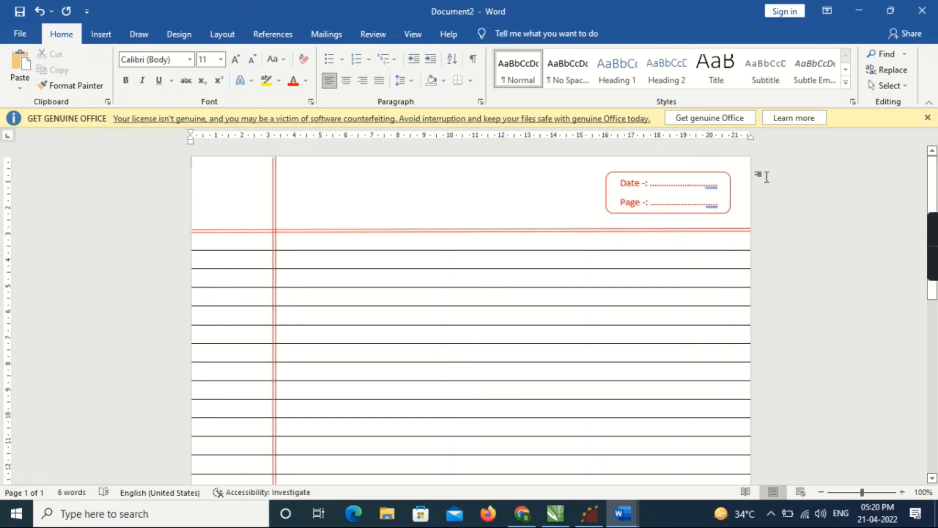